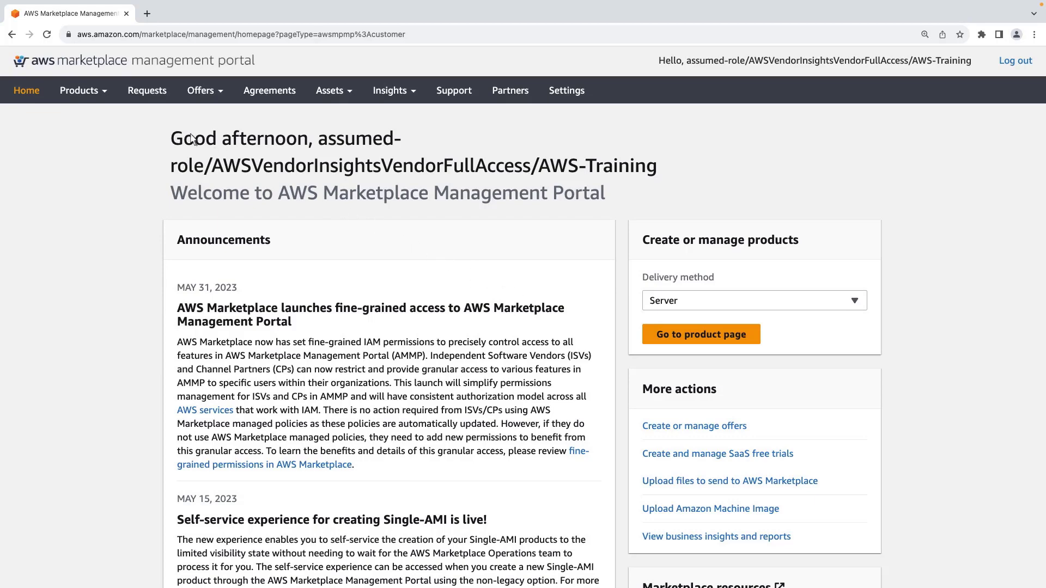
Step: Go to the SaaS products list and show Denali's Vendor Insights information
left_click(104, 101)
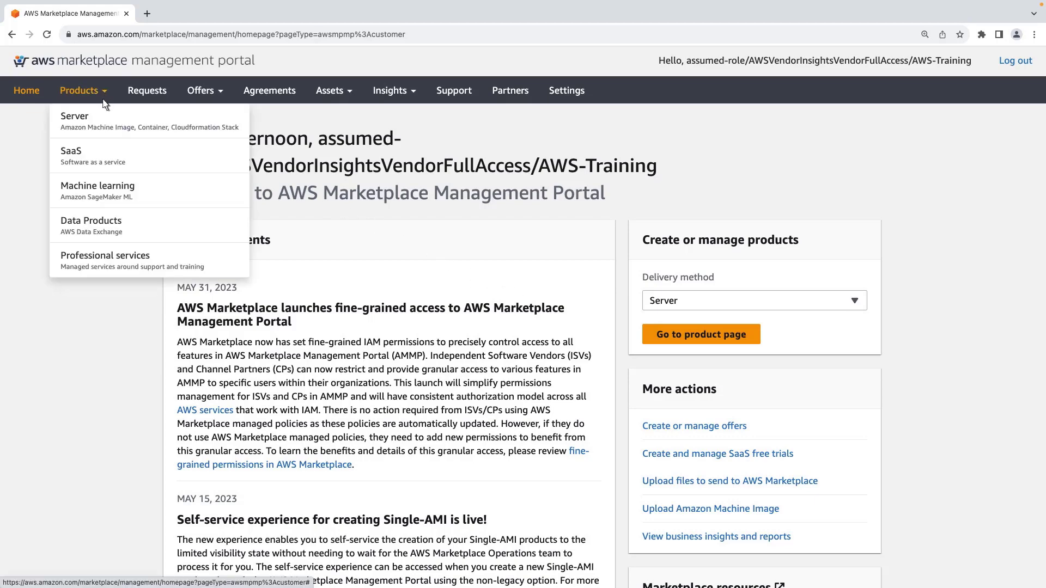
left_click(79, 155)
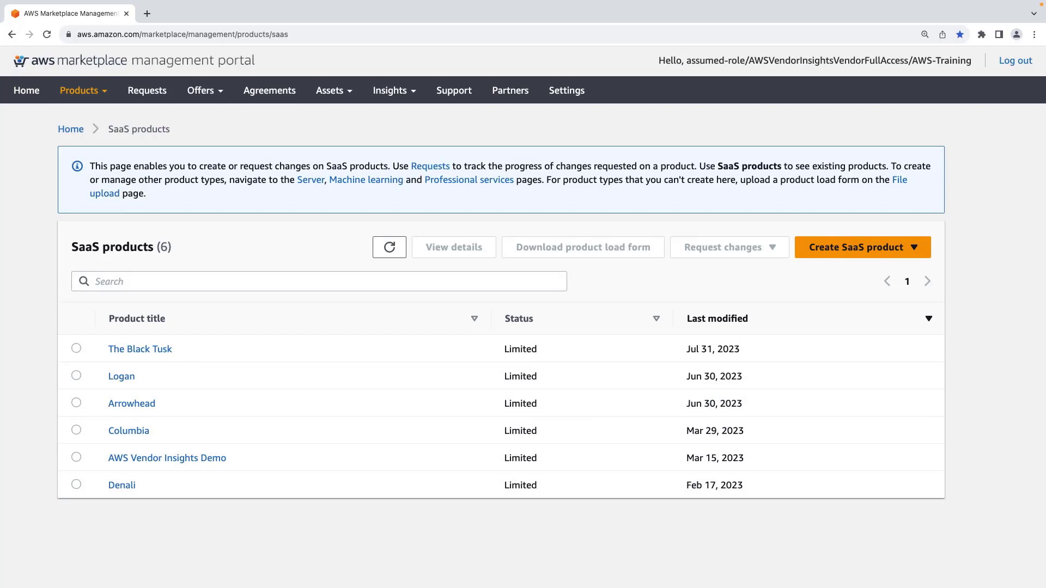
left_click(123, 486)
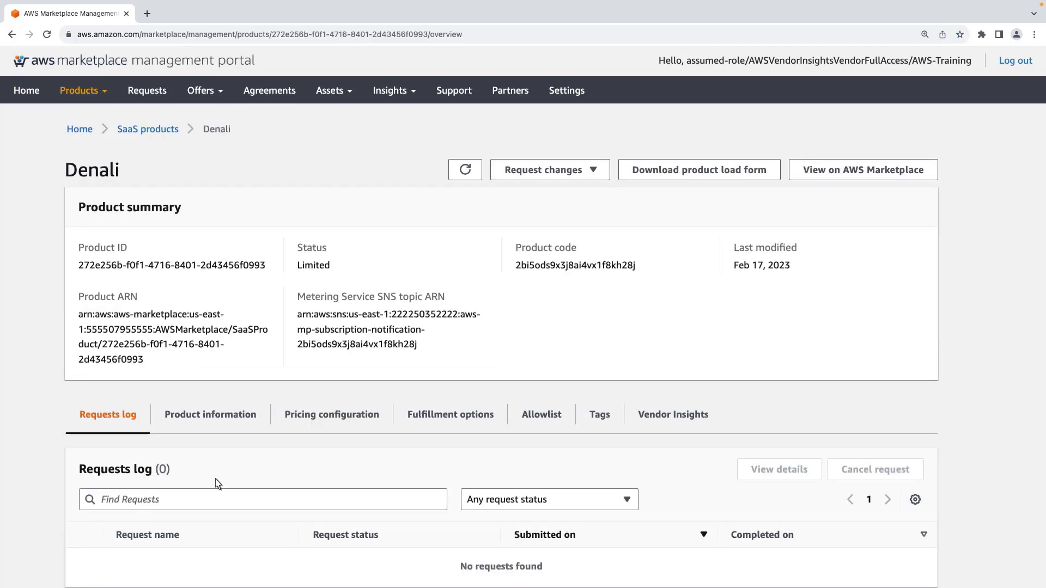
left_click(705, 419)
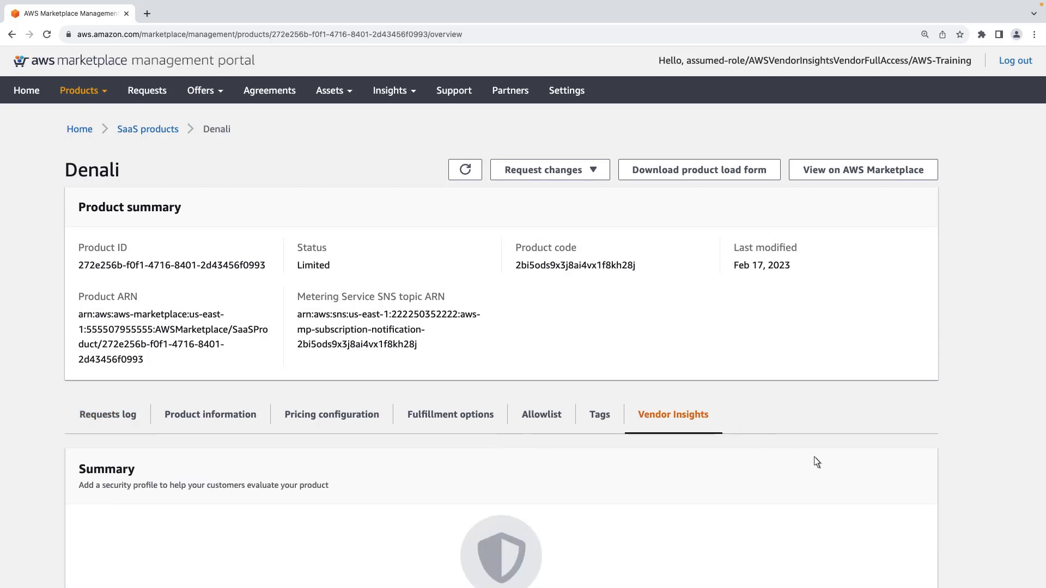
scroll(949, 509, "down", 1)
scroll(931, 519, "down", 2)
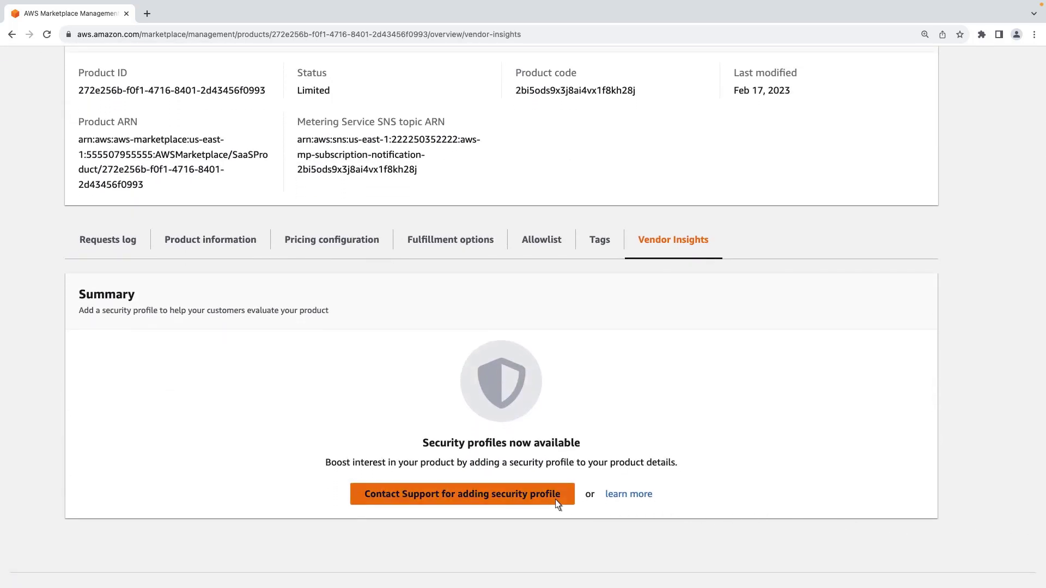
Step: Request support for adding a security profile and enter the primary contact email
left_click(558, 504)
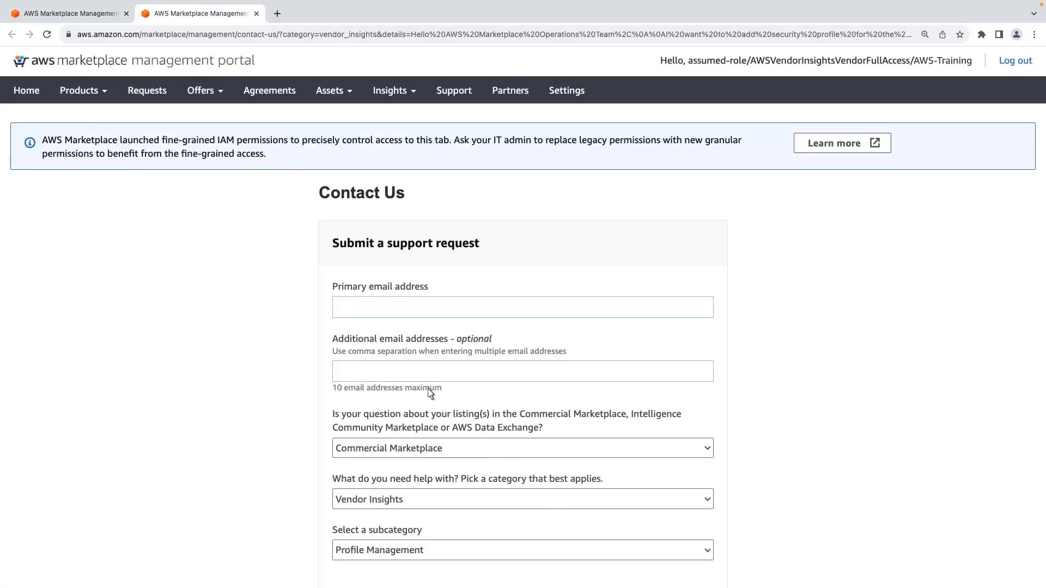
left_click(343, 313)
type("jdoe@example.com")
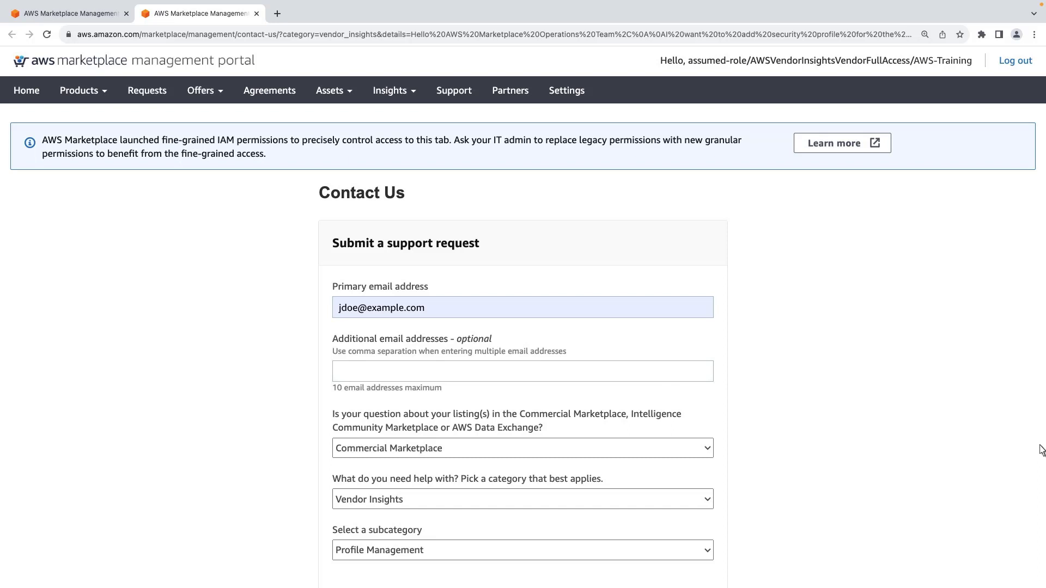
scroll(1041, 450, "down", 2)
scroll(1042, 451, "down", 3)
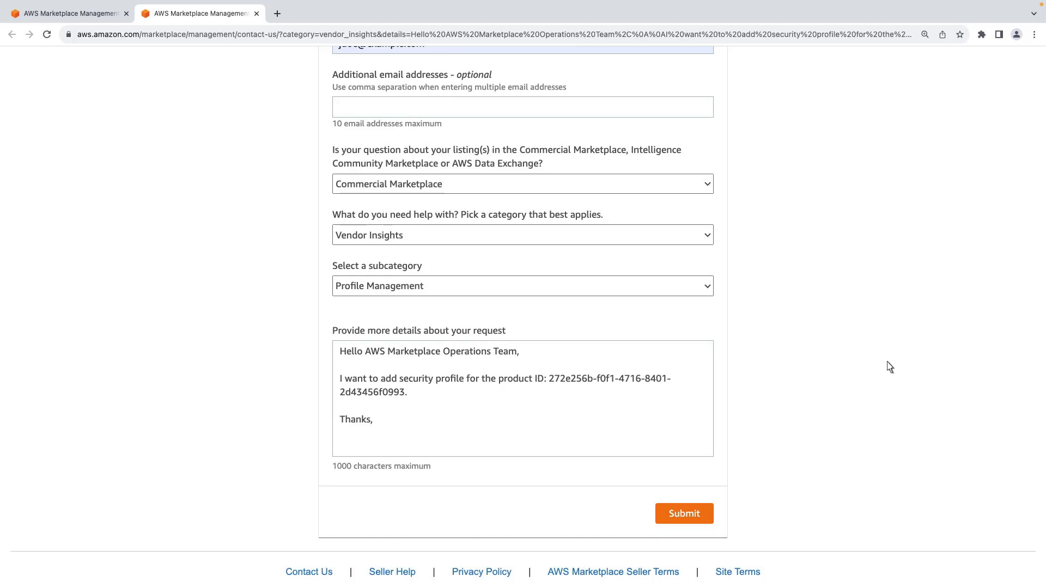
Step: Leave the support request and show Logan's draft security profile and data sources
left_click(258, 13)
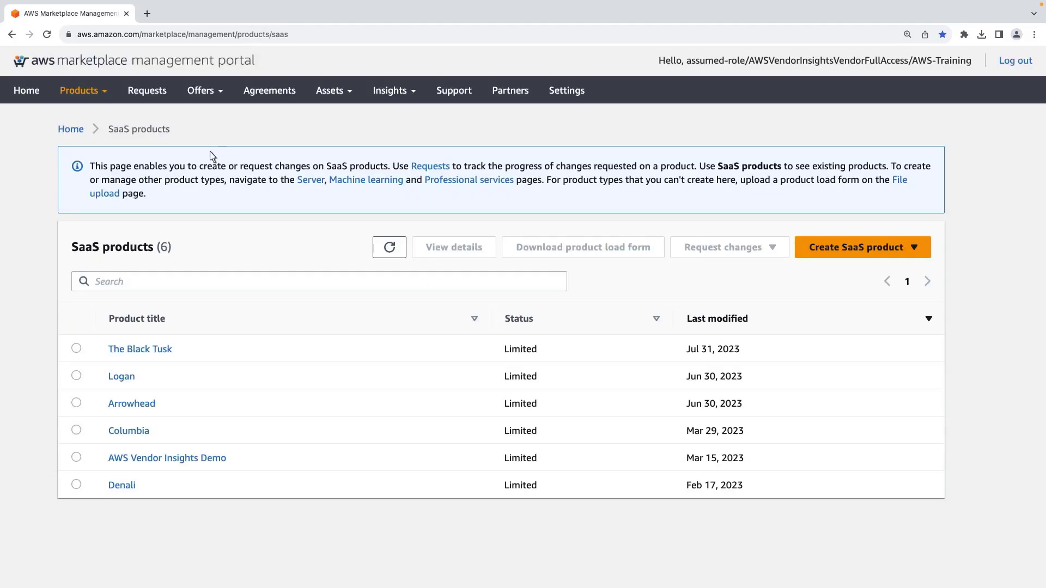
left_click(121, 376)
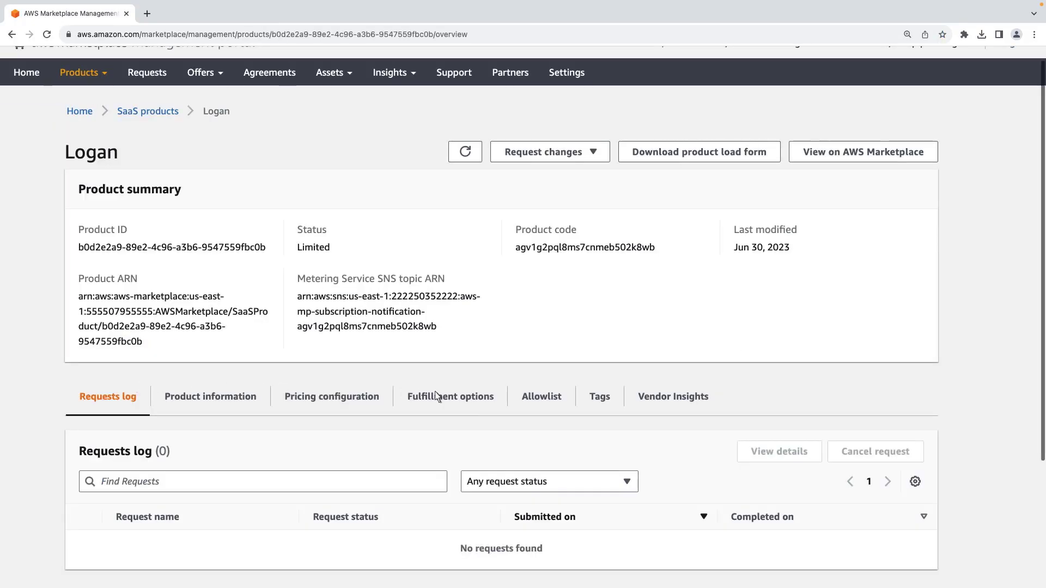
left_click(705, 406)
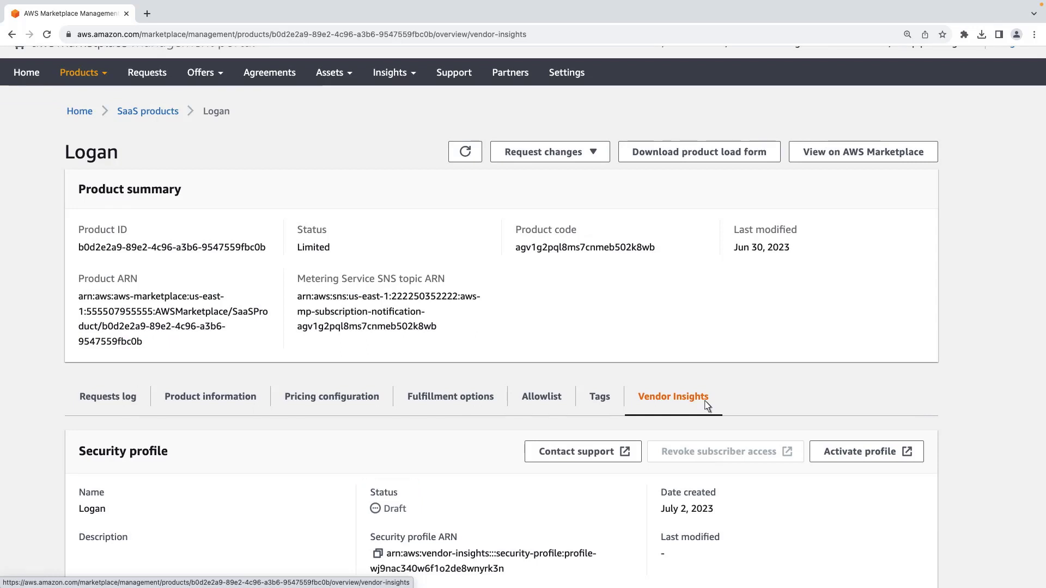
scroll(1040, 446, "down", 1)
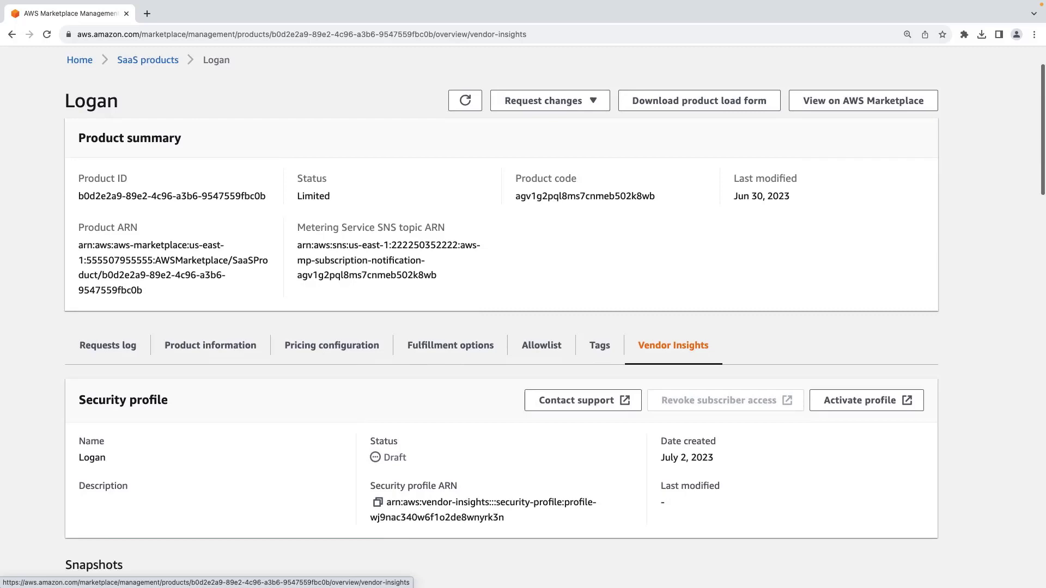
scroll(1040, 447, "down", 3)
scroll(1040, 446, "down", 3)
scroll(1040, 446, "down", 3)
scroll(1040, 446, "down", 3)
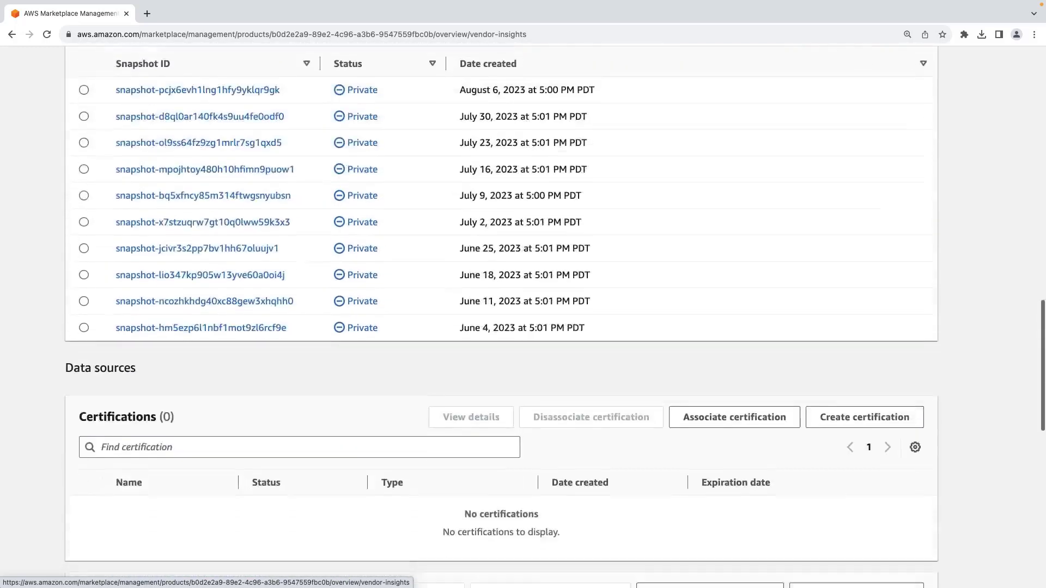
scroll(1040, 446, "down", 3)
scroll(1041, 446, "down", 2)
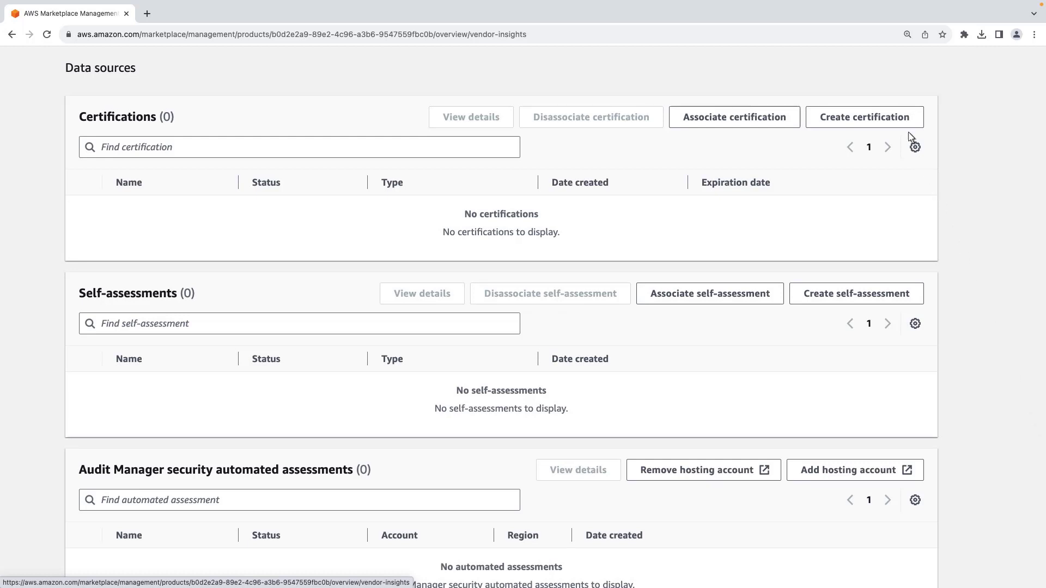
Step: Name the new certification ISO27001, type ISO 27001 Audit Report, attaching ISO27001-23-6-1.pdf
left_click(865, 117)
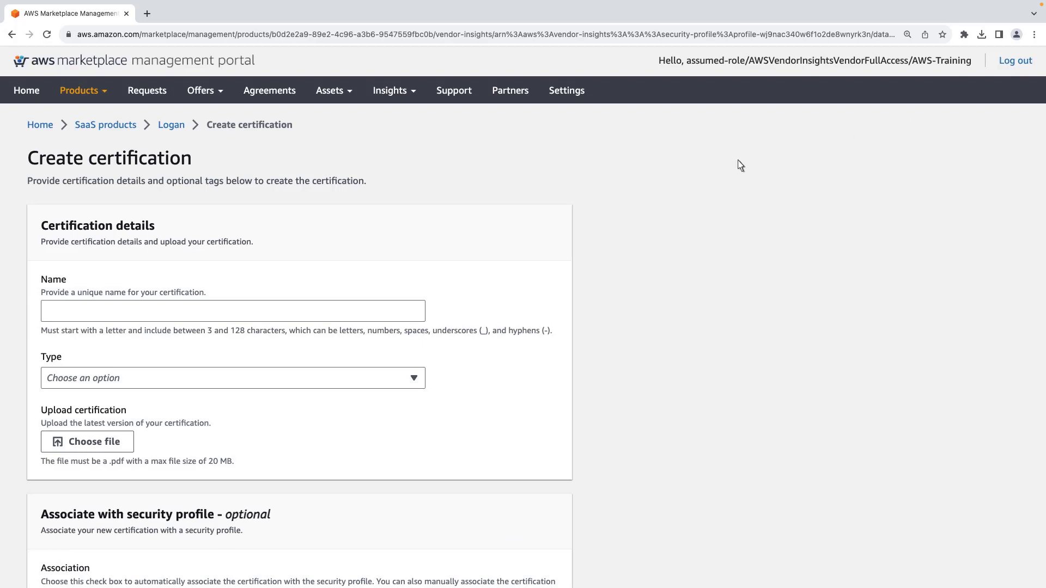
left_click(50, 315)
type("ISO27001")
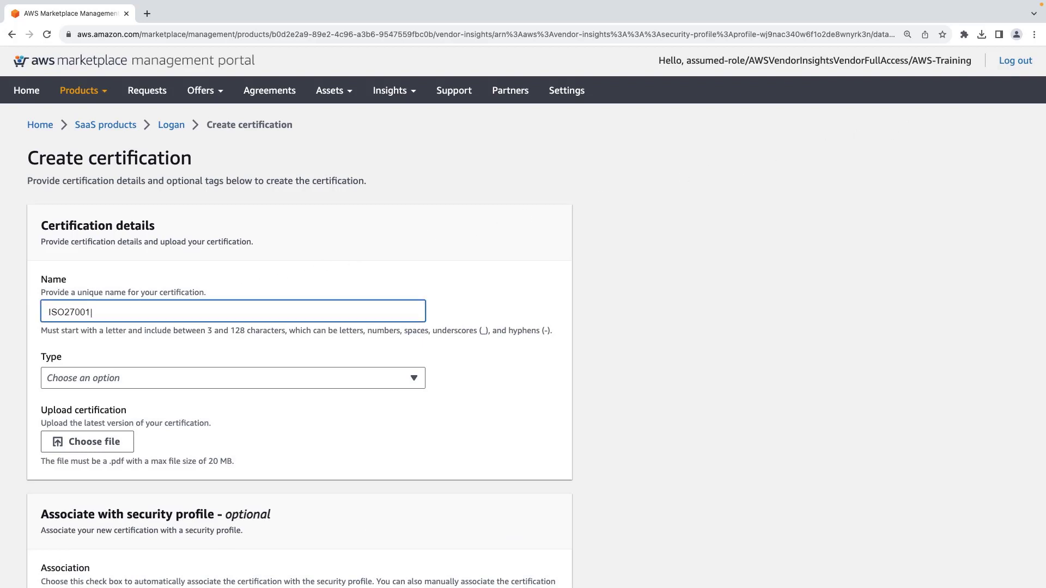
left_click(415, 380)
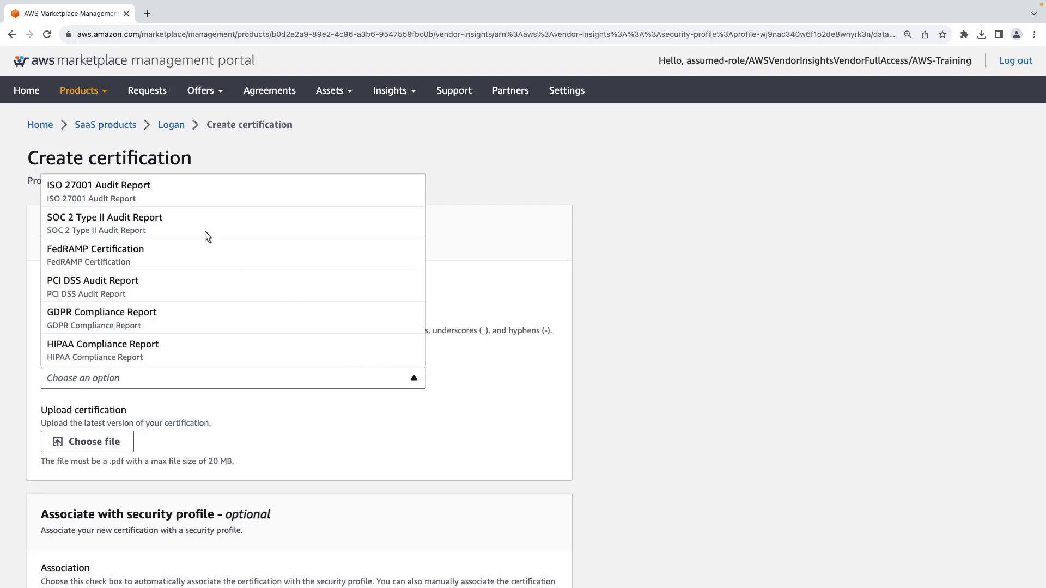
left_click(146, 193)
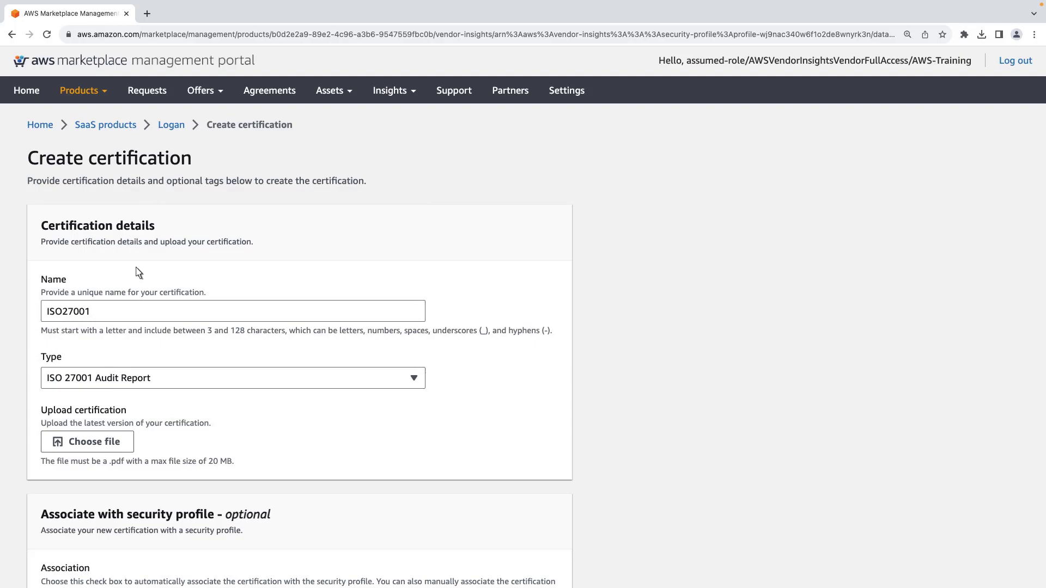
left_click(115, 446)
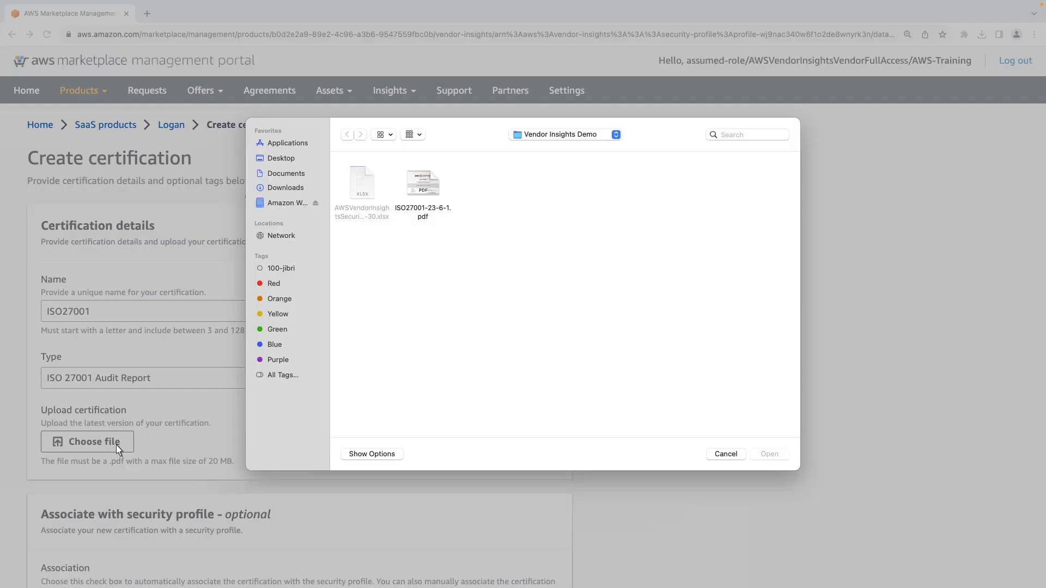
left_click(427, 215)
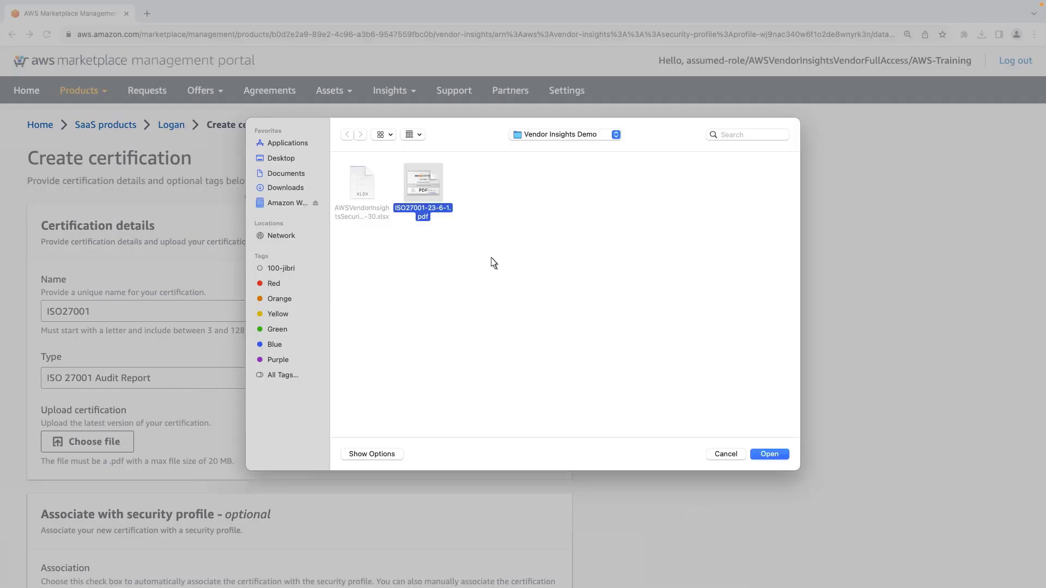
left_click(773, 456)
scroll(1038, 480, "down", 2)
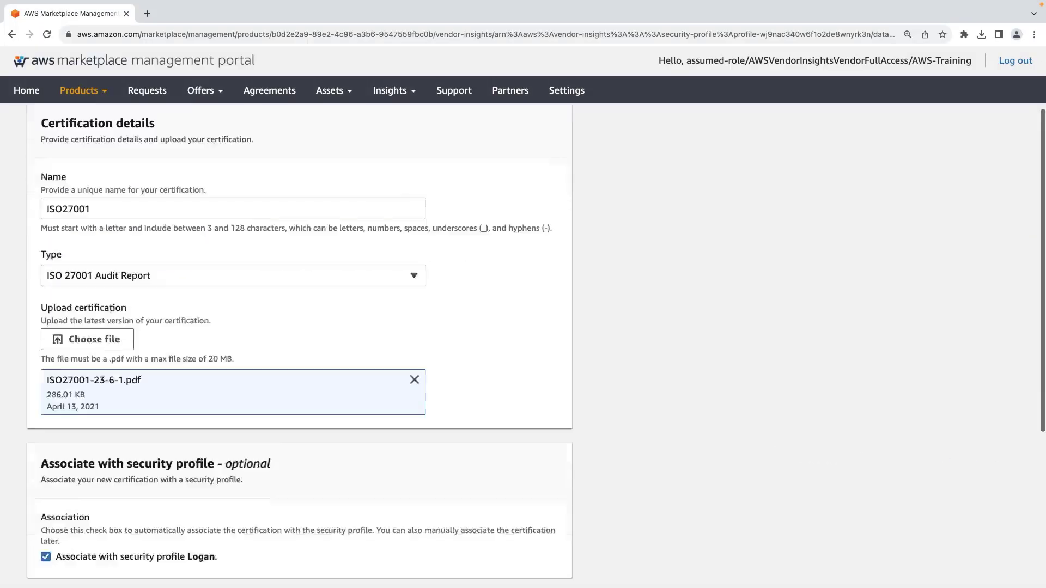
scroll(523, 343, "down", 5)
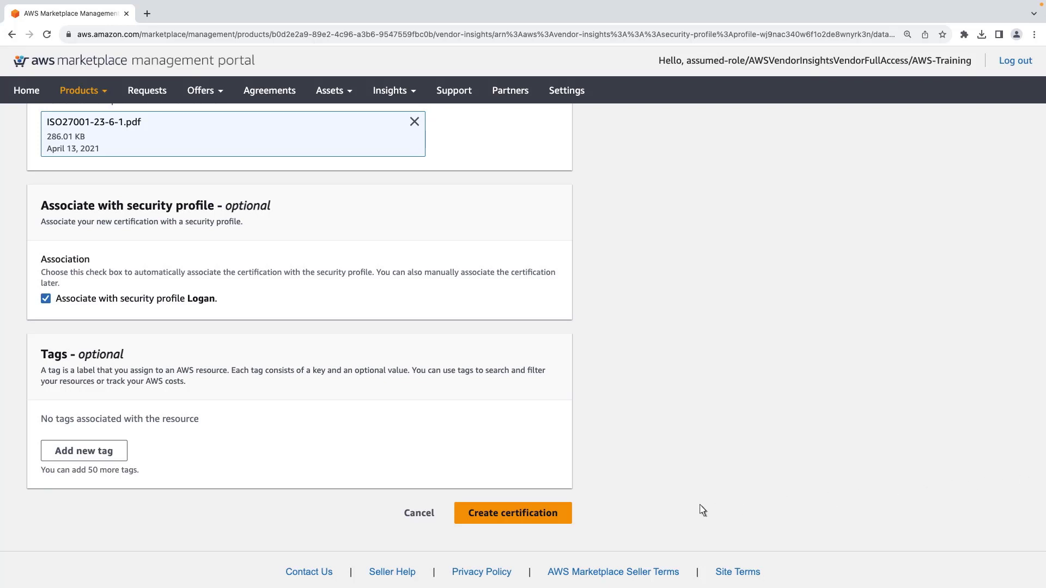
Step: Create the ISO27001 certification associated with the Logan security profile
left_click(565, 514)
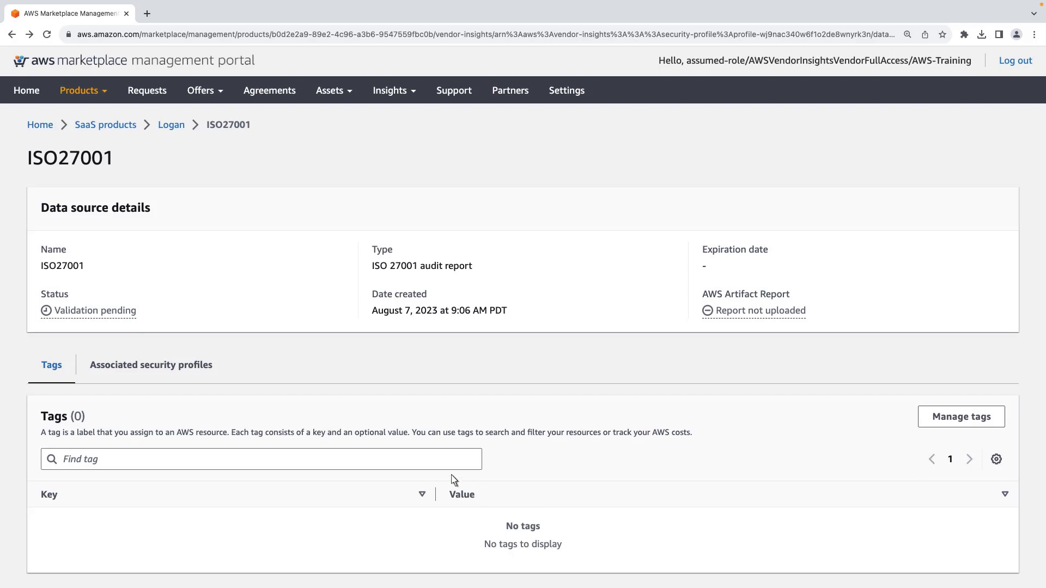
Step: Check the certification's associated profiles, return to Logan and begin a new self-assessment
left_click(206, 373)
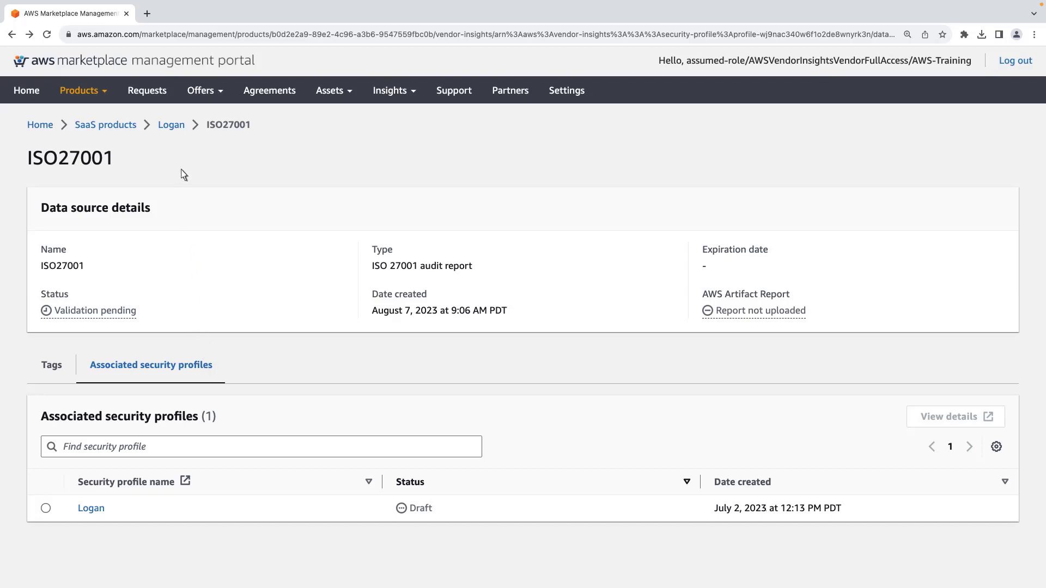
left_click(173, 126)
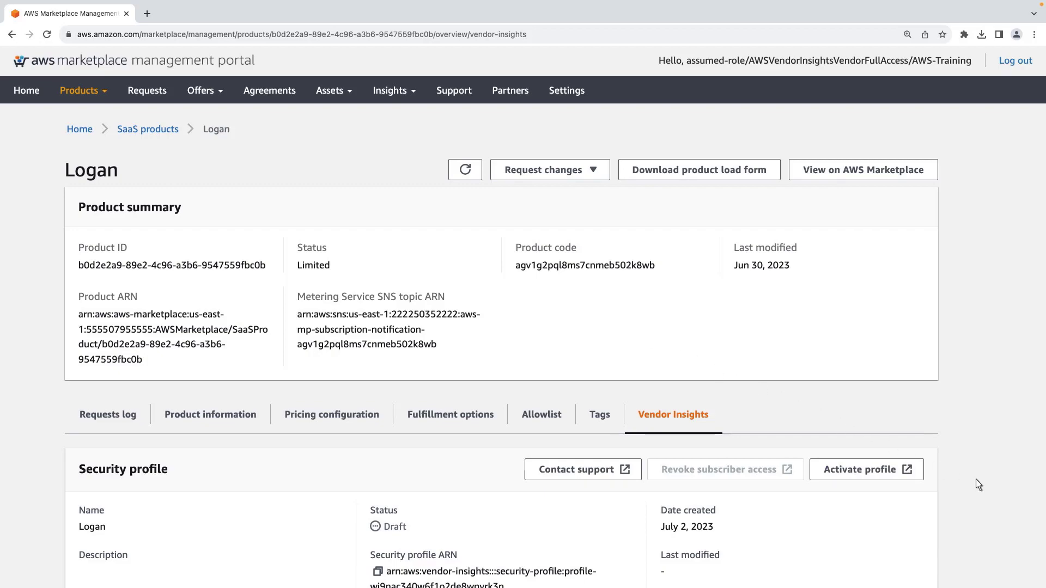
scroll(1042, 508, "down", 5)
scroll(1041, 508, "down", 5)
scroll(1041, 509, "down", 5)
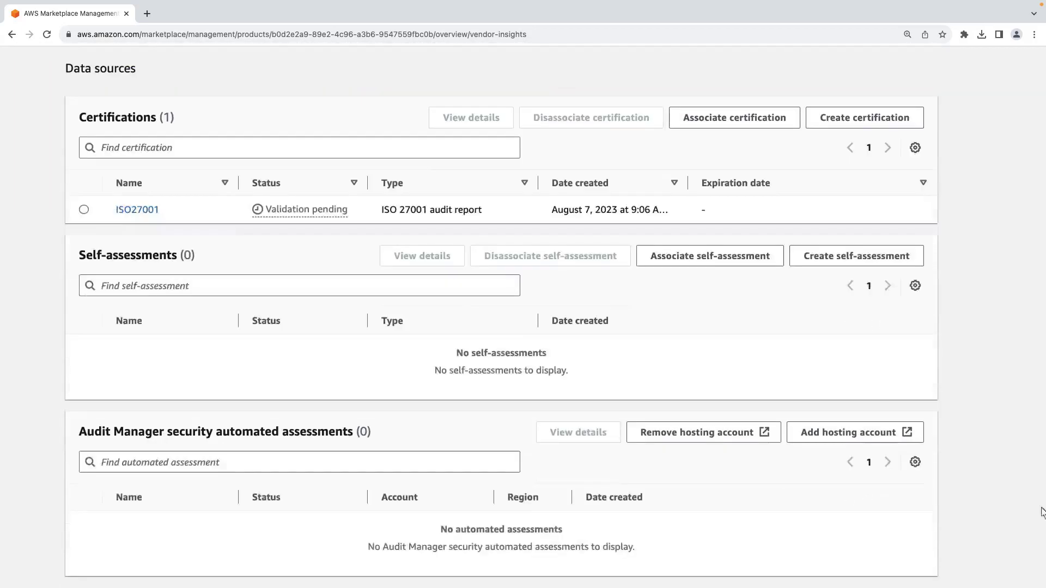
left_click(901, 259)
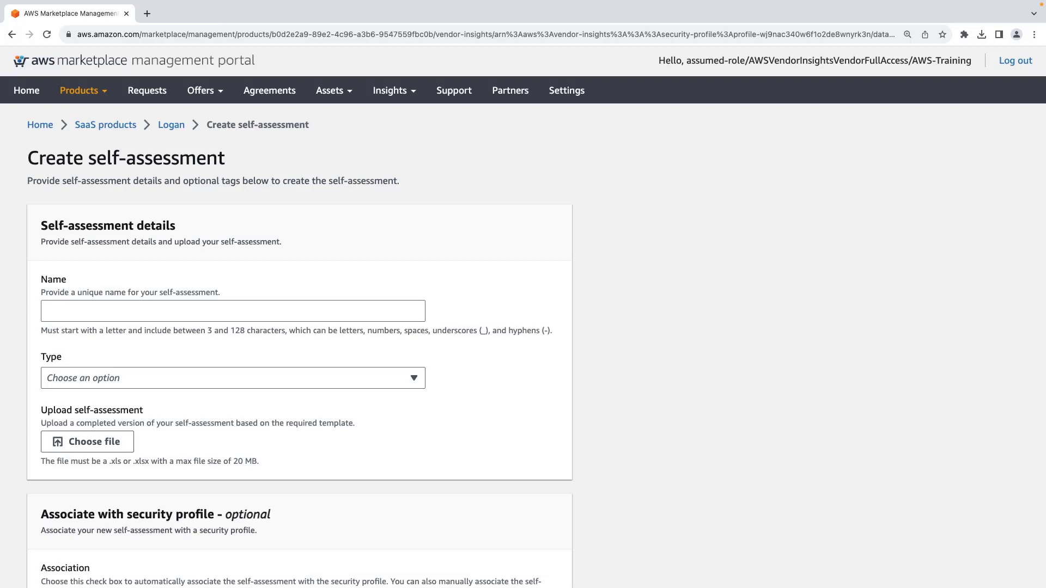
Step: Name it Vendor Insights Self Assessment, type Vendor Insights Security Self-assessment, and get the blank template
left_click(67, 314)
type("Vendor Insights Self Assessment")
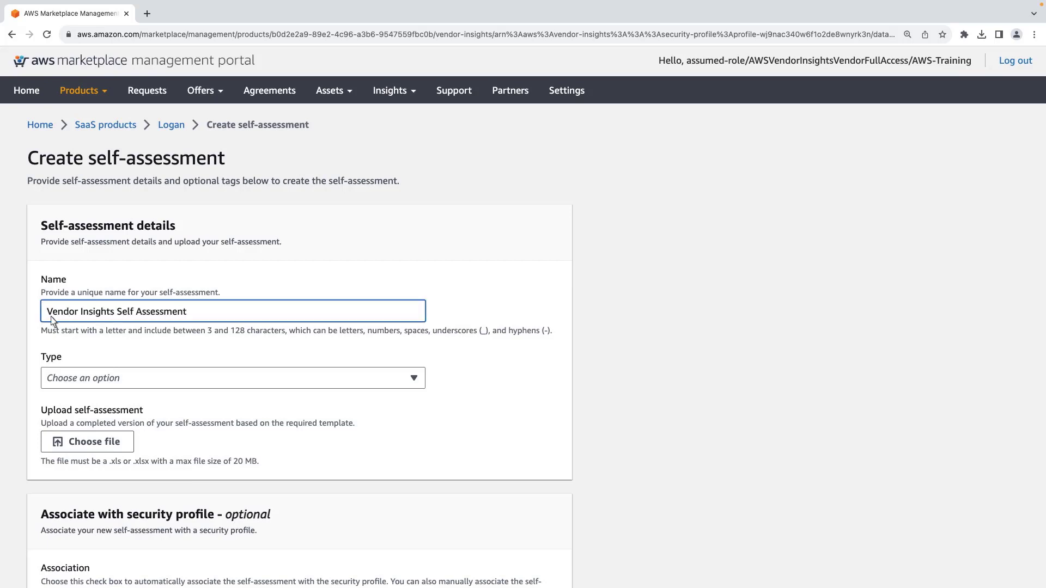
left_click(413, 379)
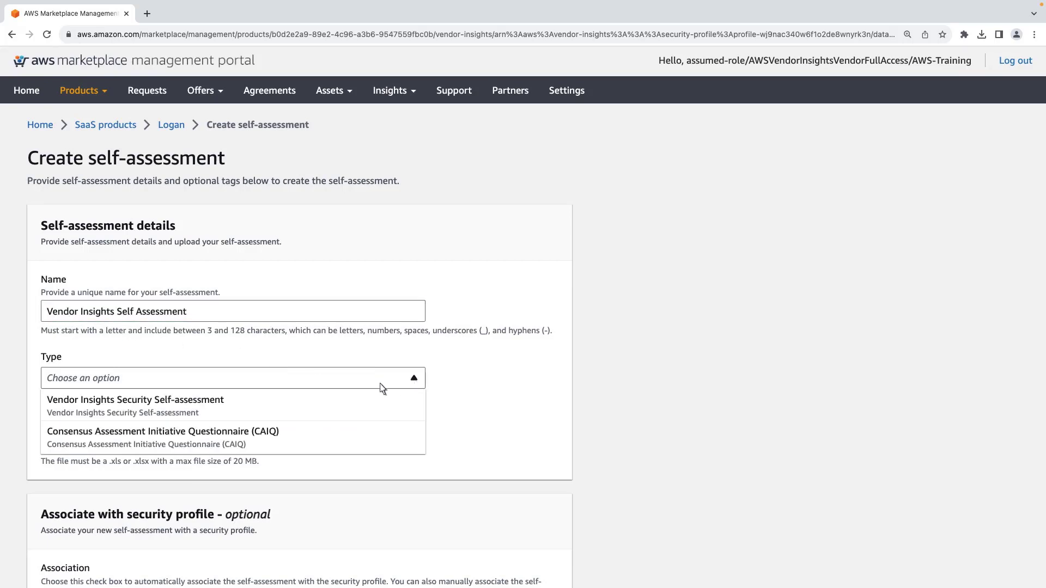
left_click(203, 407)
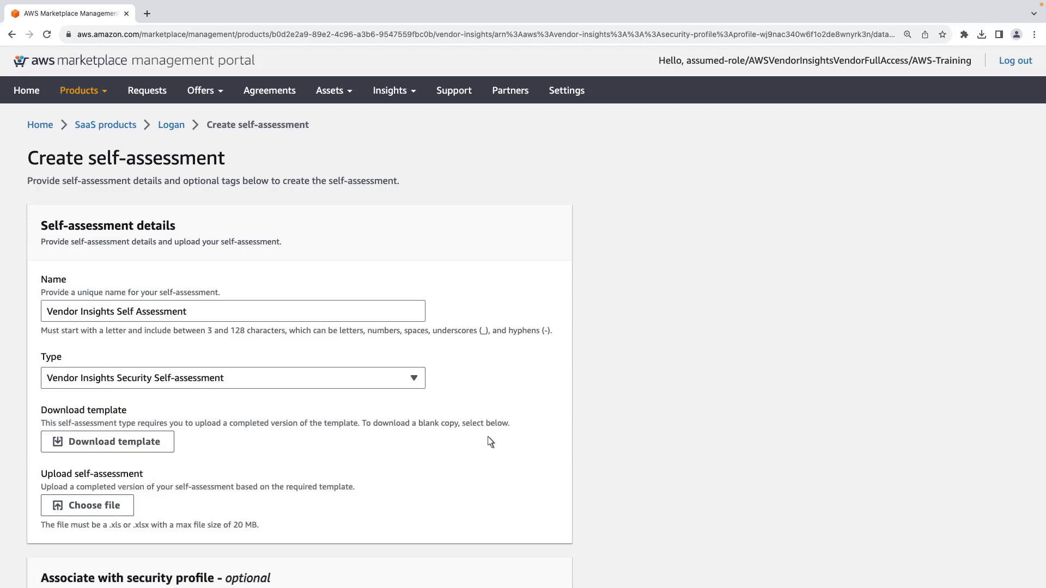
scroll(1021, 499, "down", 3)
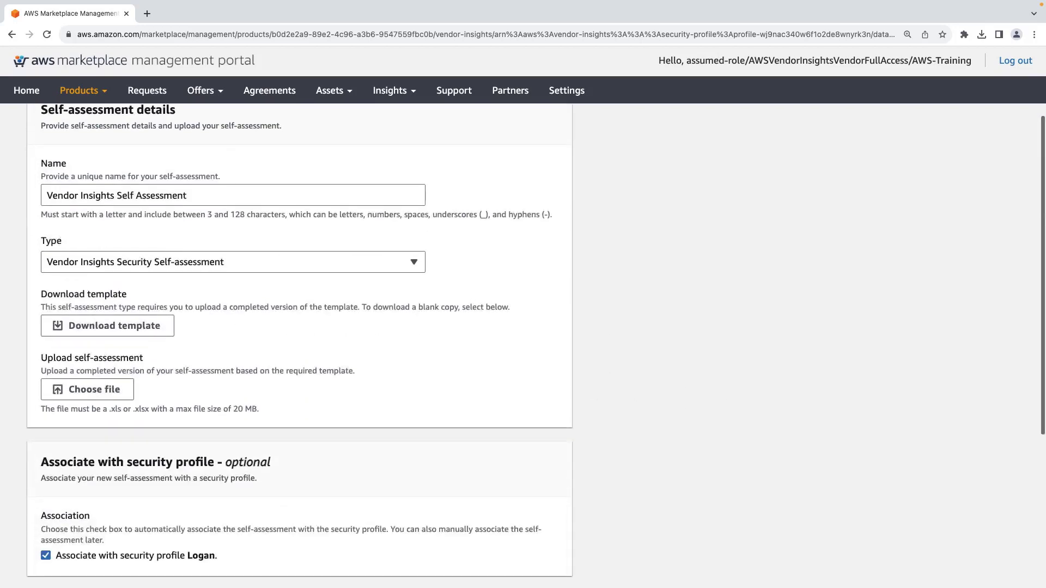
left_click(156, 335)
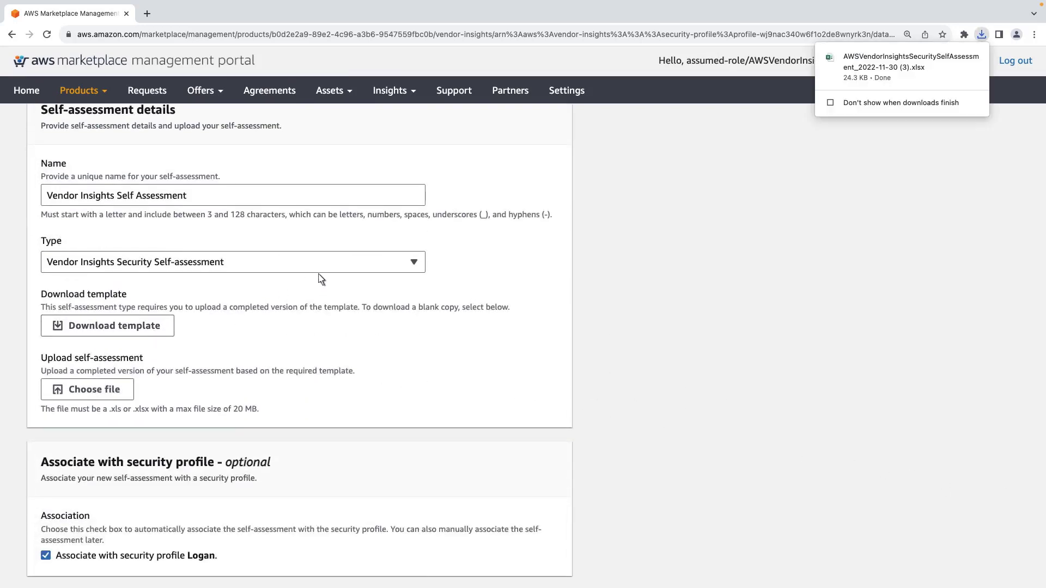
left_click(934, 68)
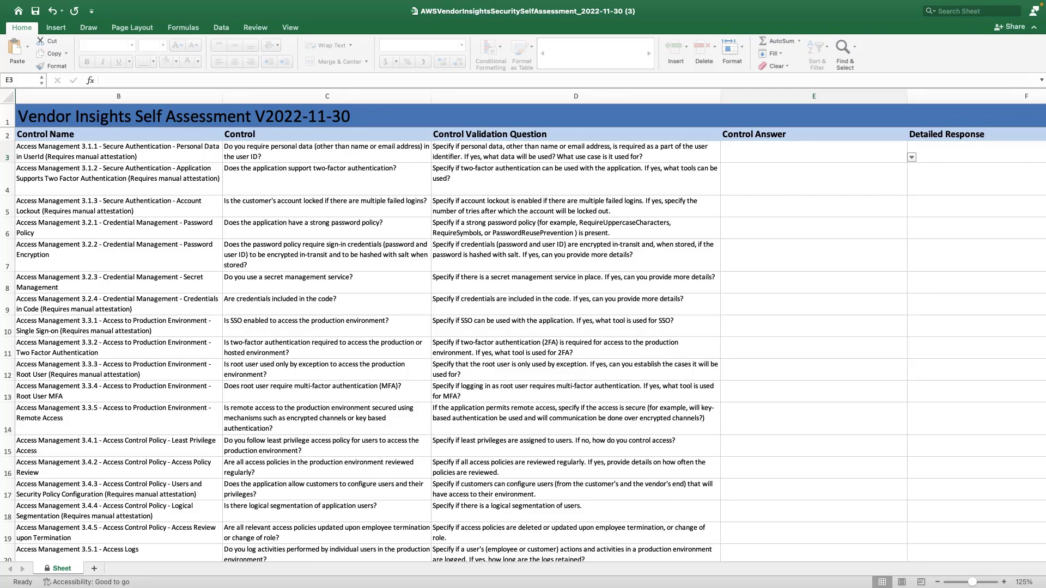
Step: Answer Yes. in E3 and No. in E4, adding the third-party SSO multi-factor response in F4
left_click(886, 161)
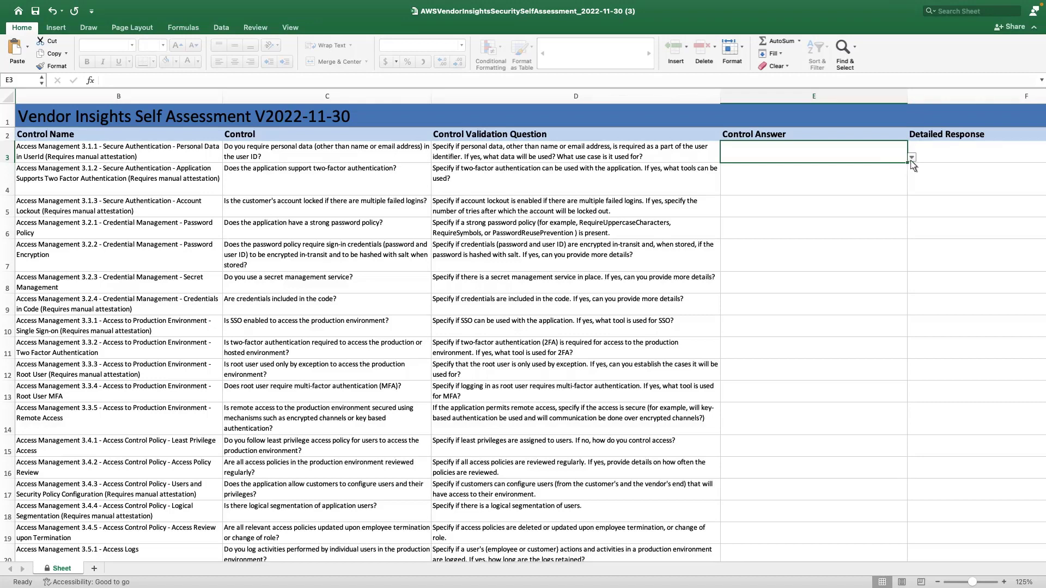
left_click(912, 158)
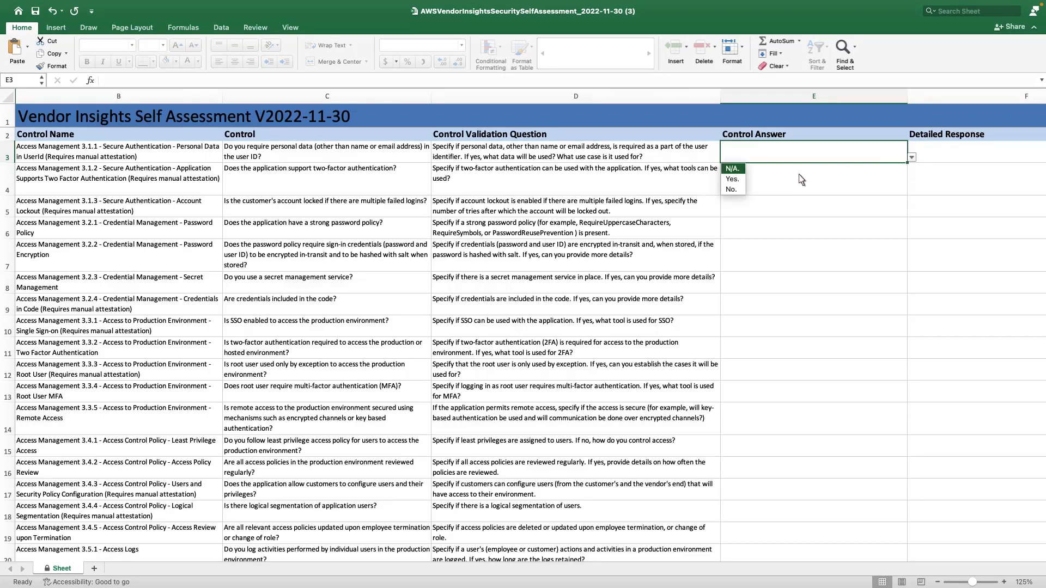
left_click(740, 179)
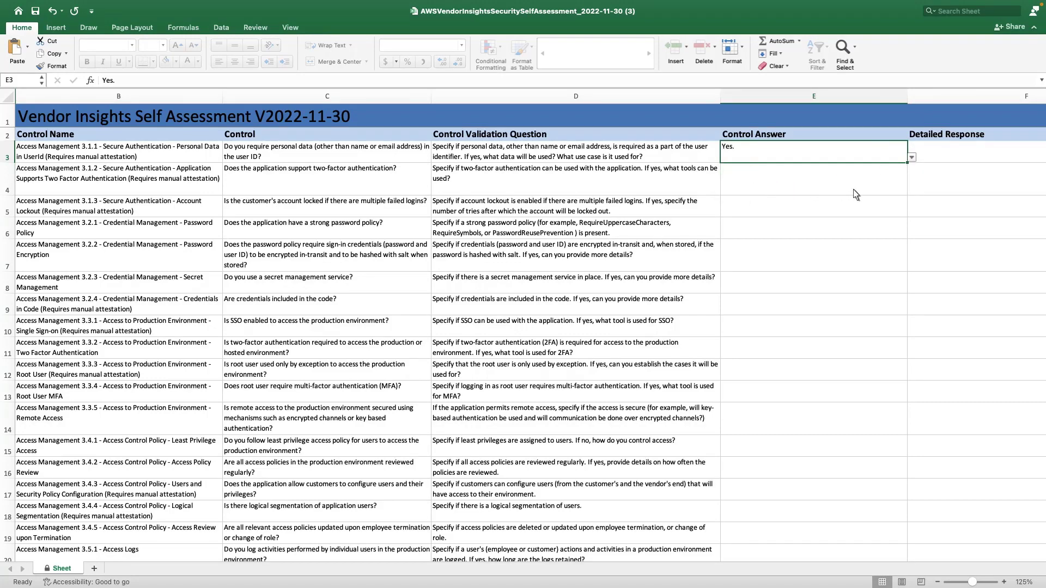
left_click(888, 191)
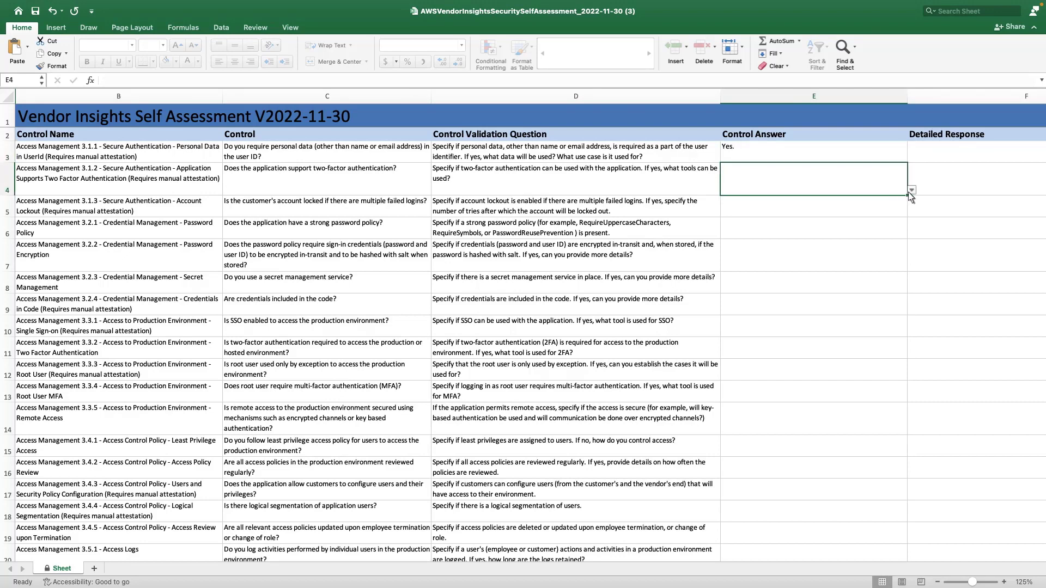
left_click(912, 191)
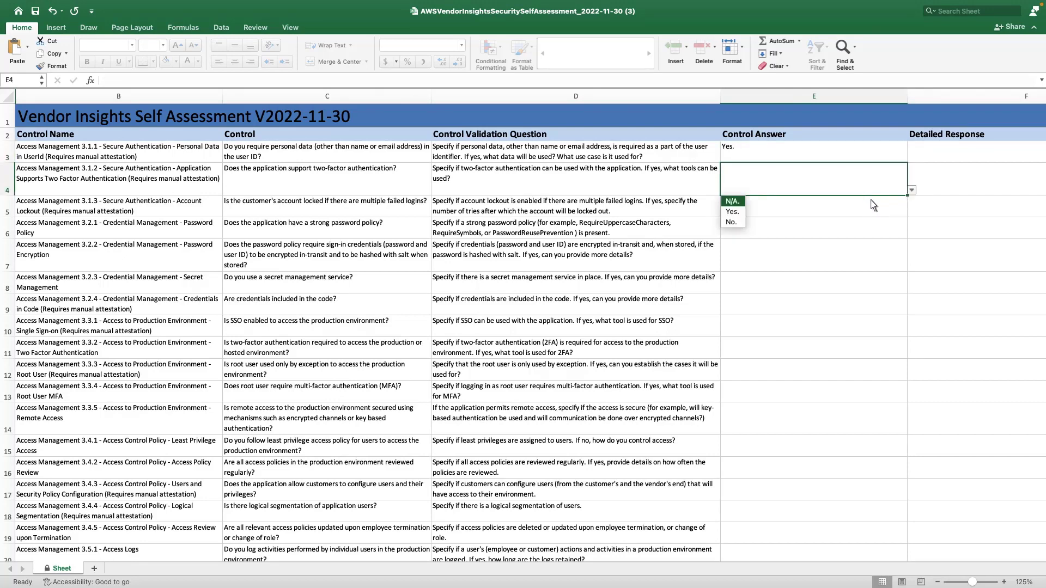
left_click(731, 223)
key("Tab")
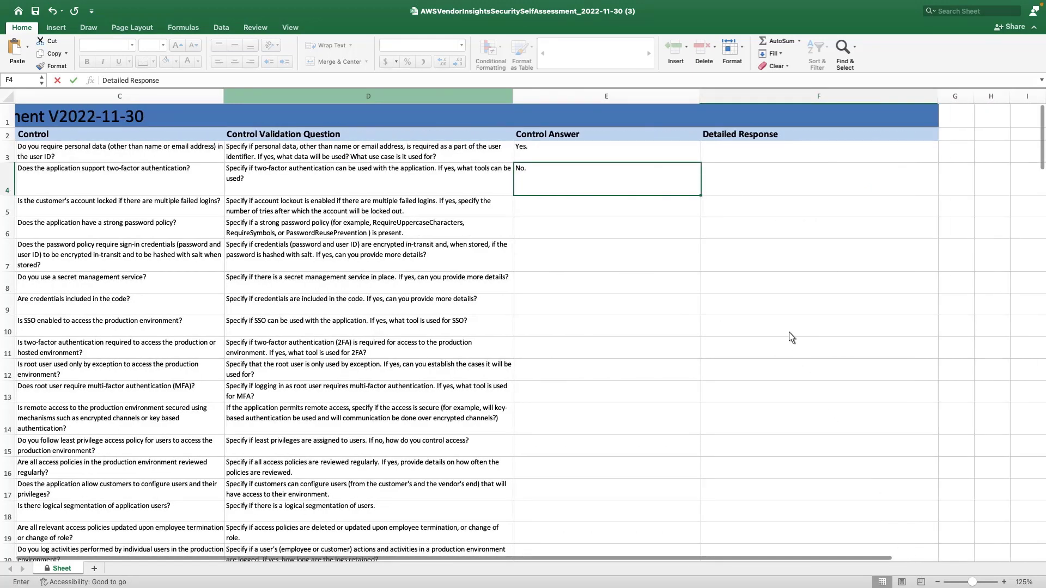
type("Does support multi-factor t")
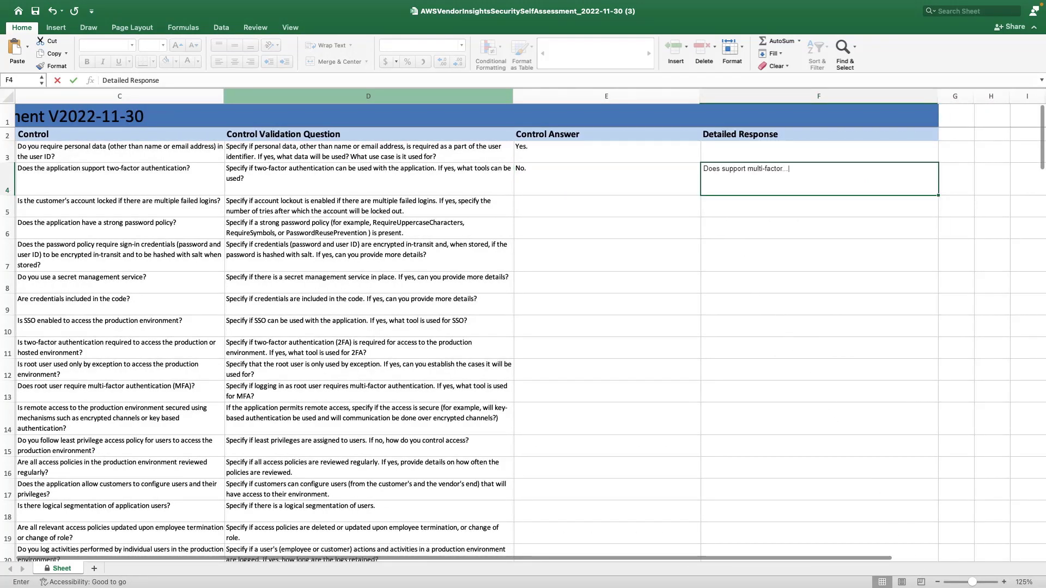
type("hrough 3rd party SSO integration.")
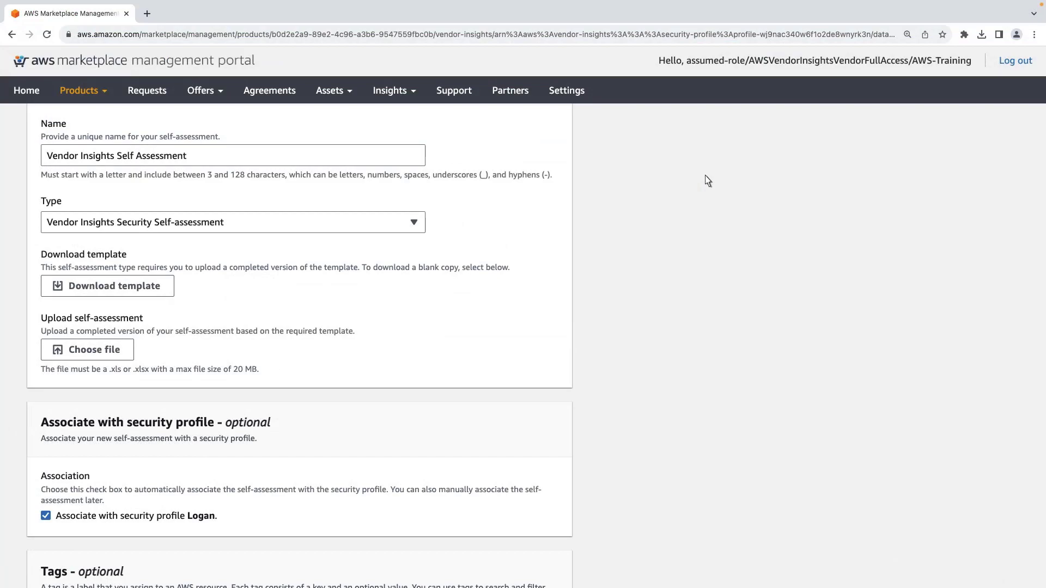
Step: Upload the completed self-assessment xlsx and create the self-assessment for Logan
left_click(116, 355)
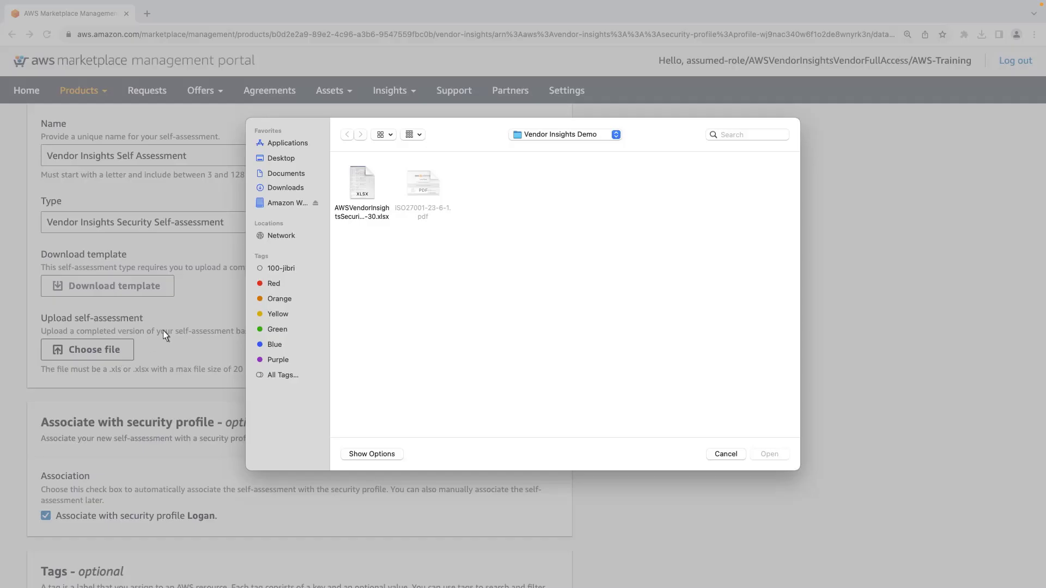
left_click(380, 224)
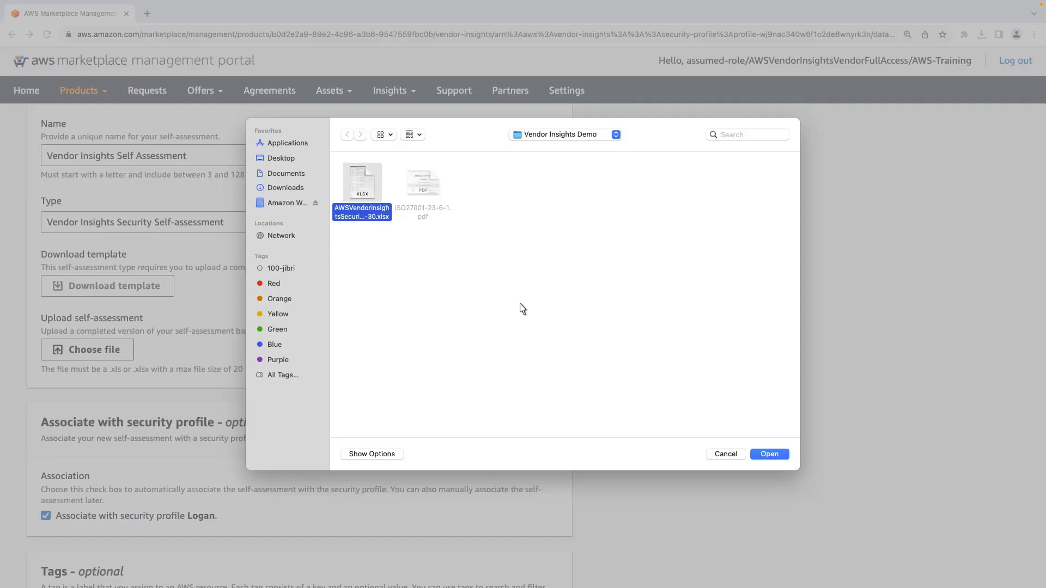
left_click(770, 455)
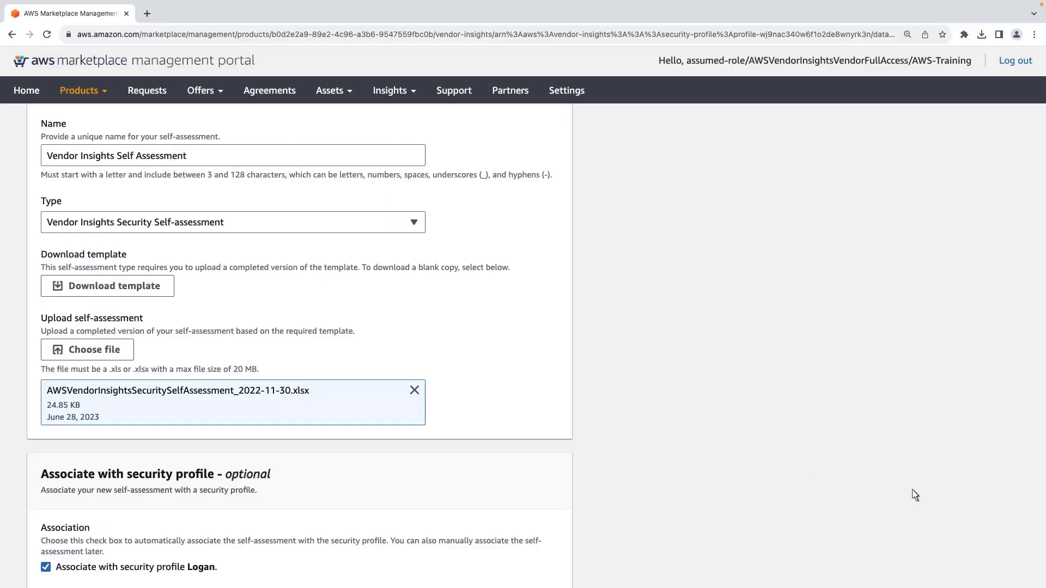
scroll(1034, 523, "down", 5)
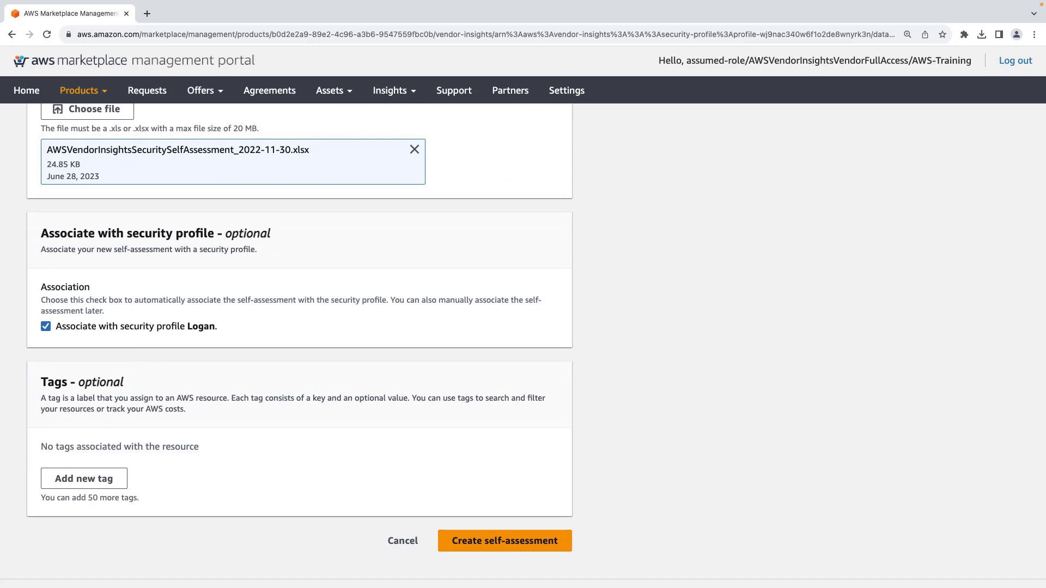
left_click(552, 545)
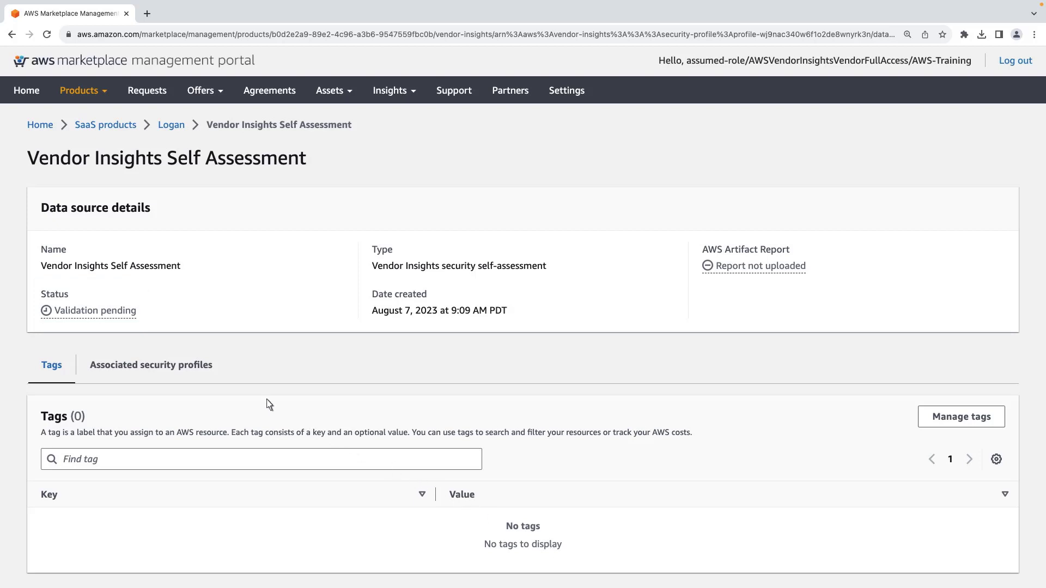
Step: Show the self-assessment's associated security profiles, confirming the draft Logan profile
left_click(208, 368)
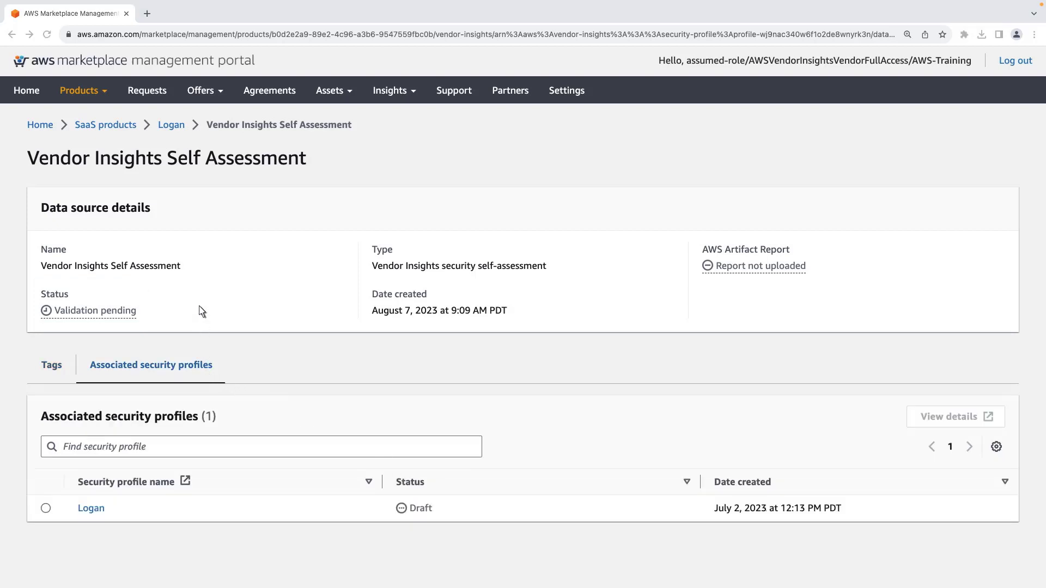
Step: Return to the Logan product page via its breadcrumb to review snapshots and data sources
left_click(181, 127)
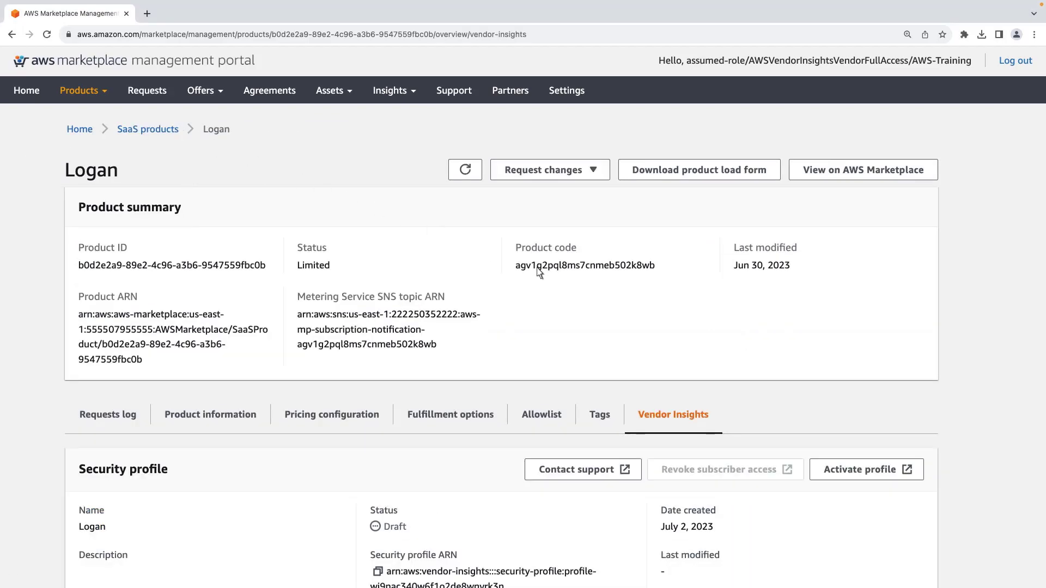
scroll(1036, 466, "down", 3)
scroll(523, 327, "down", 5)
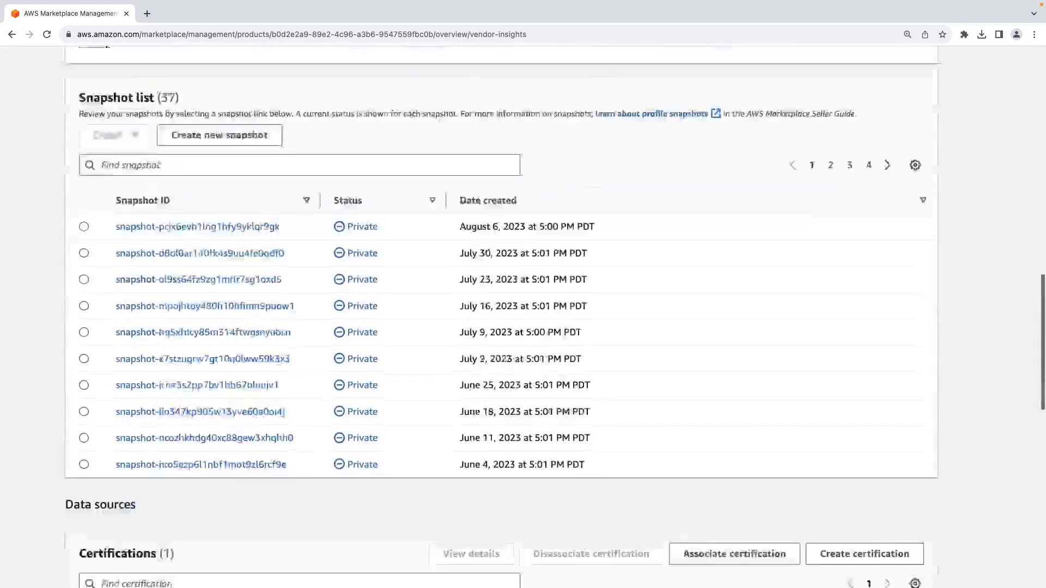
scroll(524, 327, "down", 5)
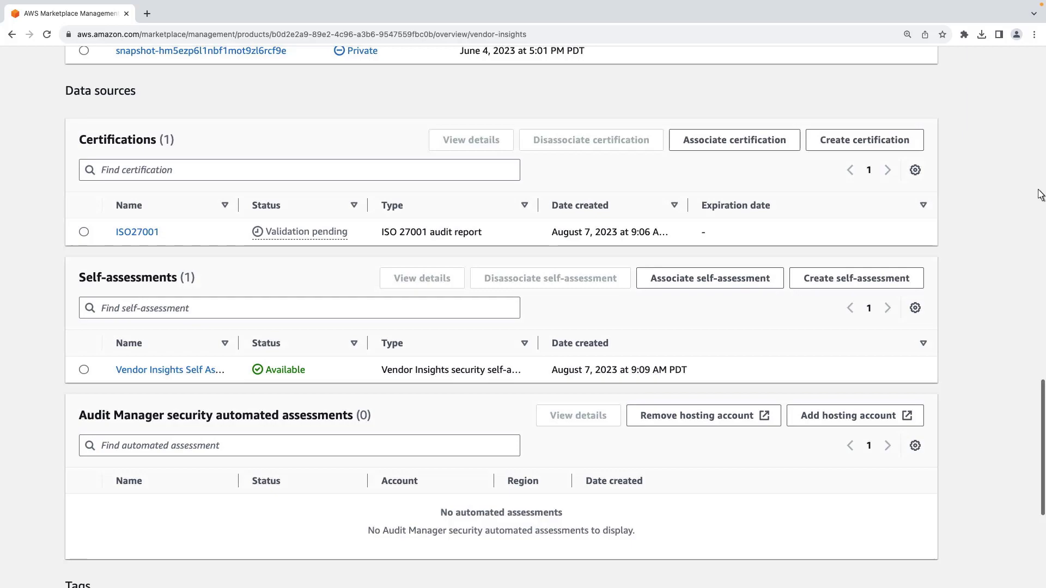
scroll(1041, 195, "up", 2)
scroll(1041, 195, "up", 3)
scroll(1041, 194, "up", 5)
scroll(1040, 195, "up", 3)
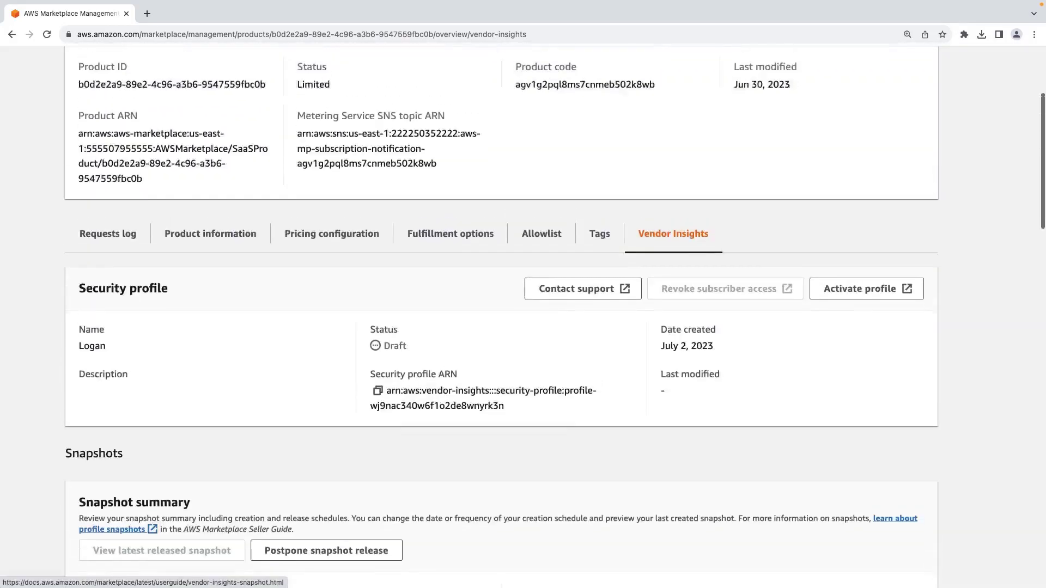
scroll(1040, 195, "up", 1)
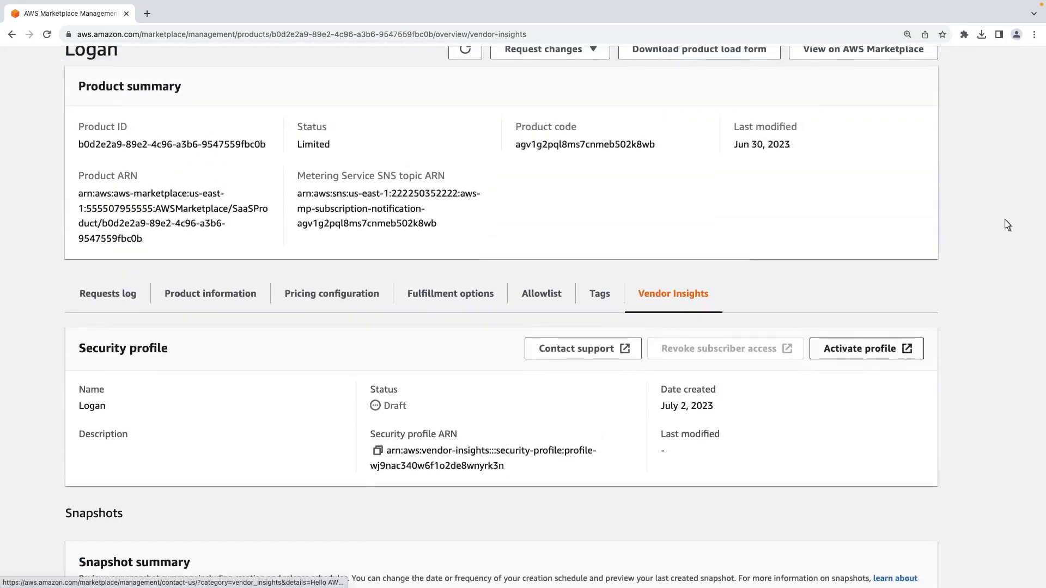
Step: Start the Activate profile support request and fill in the primary contact email
left_click(888, 358)
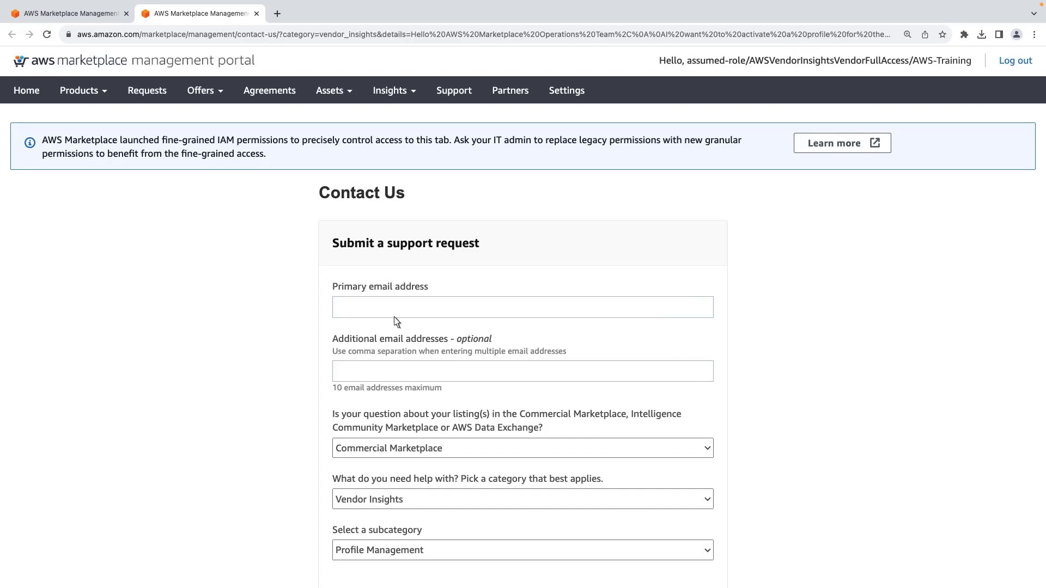
left_click(345, 313)
type("jdoe@example.com")
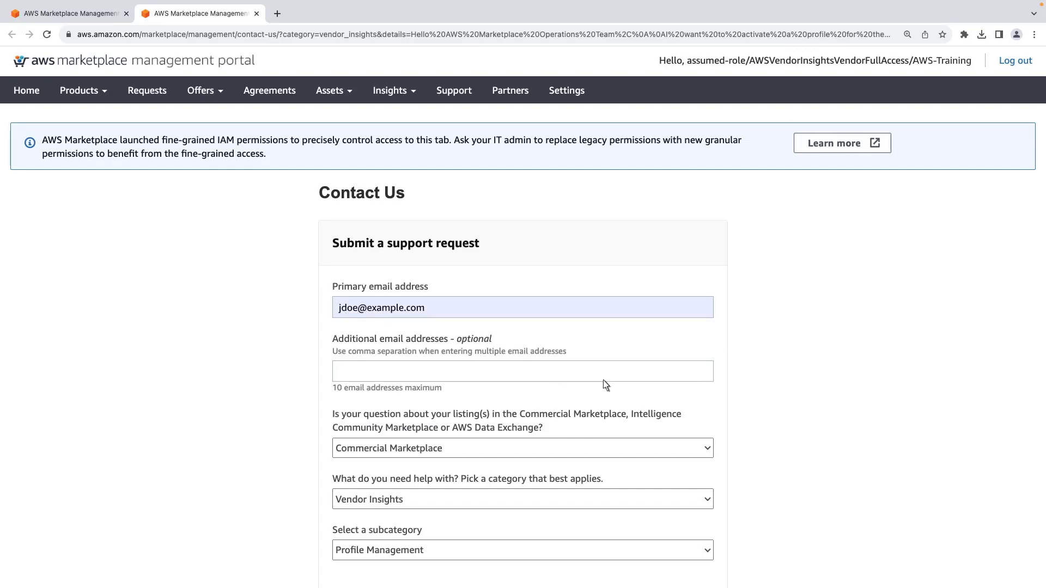
scroll(1033, 496, "down", 5)
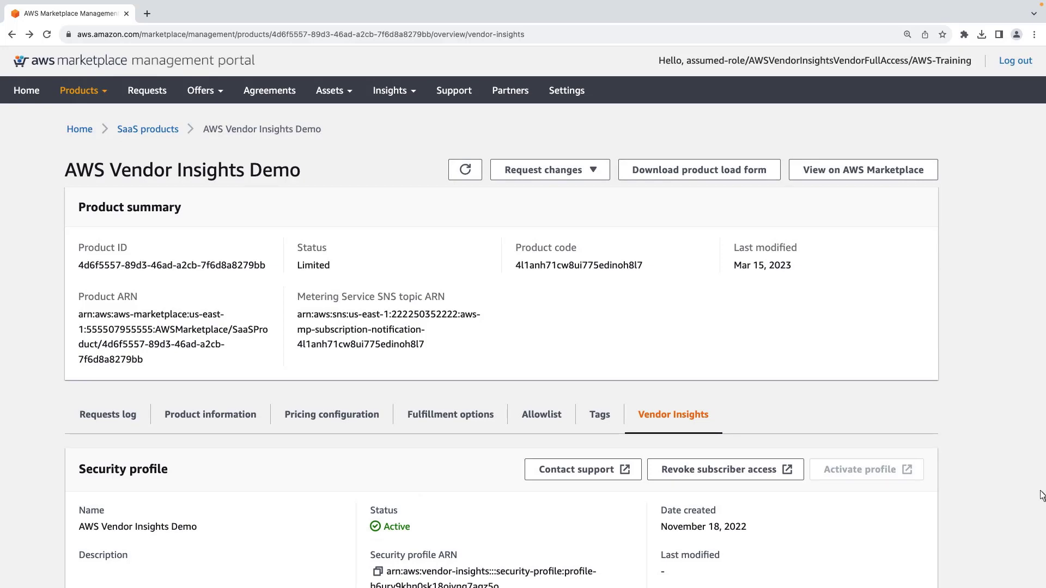
scroll(1041, 490, "down", 1)
scroll(524, 327, "down", 6)
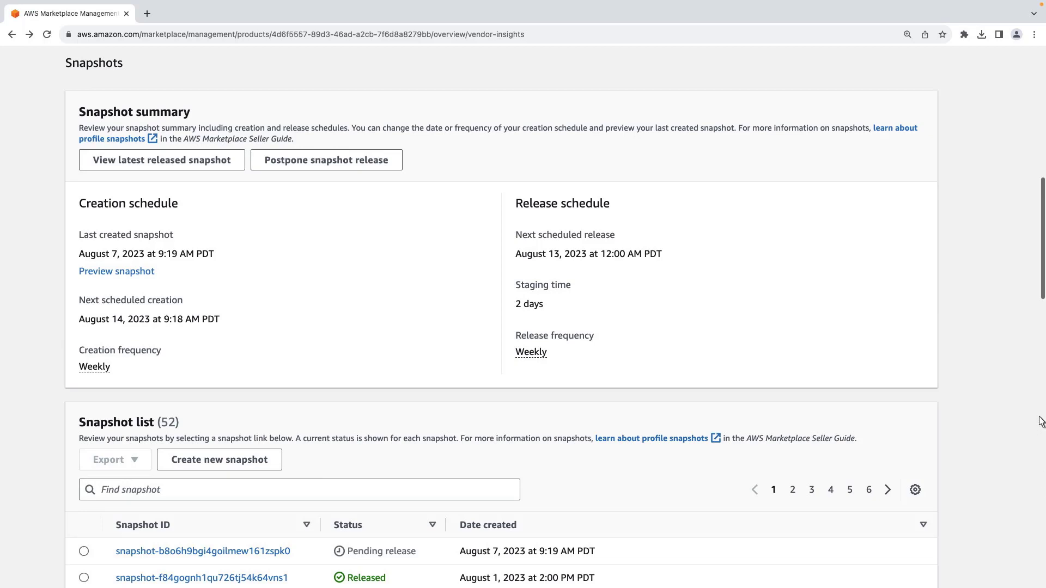
scroll(1044, 419, "down", 2)
scroll(523, 327, "down", 4)
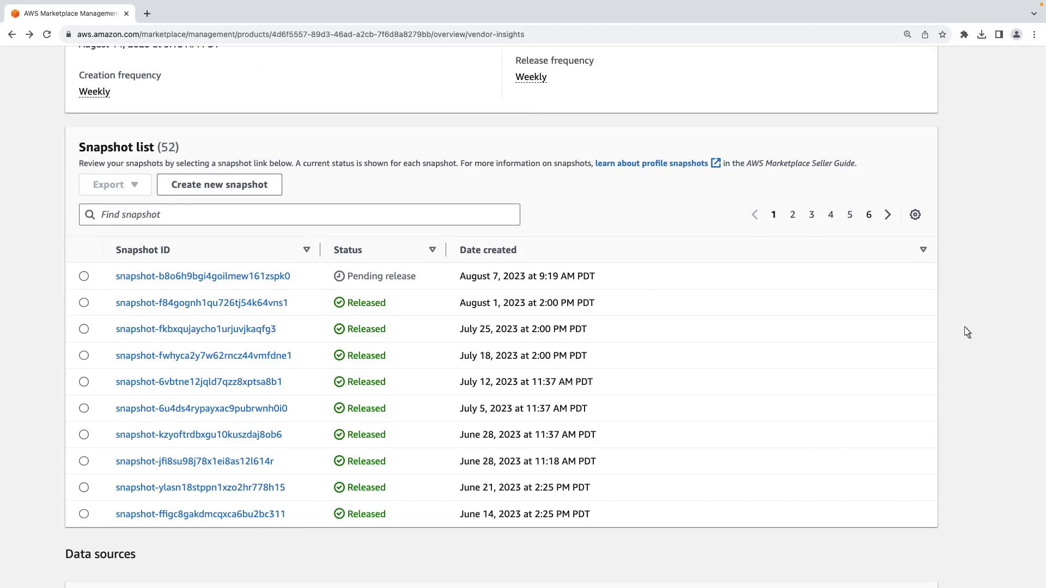
Step: Show page 6, the last page of the AWS Vendor Insights Demo snapshot list
left_click(869, 215)
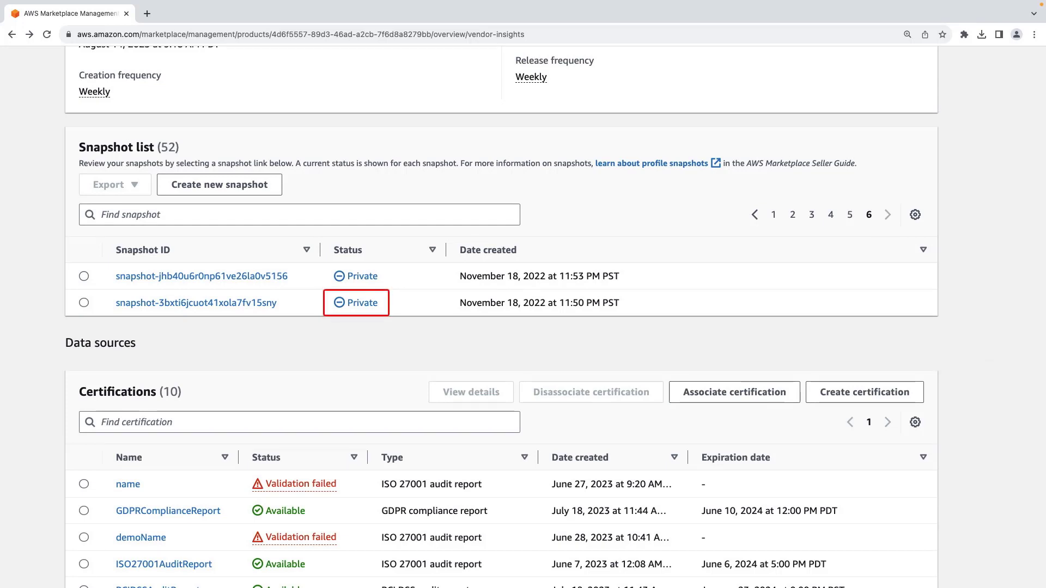
Step: Preview snapshot-3bxti6jcuot41xola7fv15sny, the oldest private snapshot, to check its missing controls
left_click(272, 311)
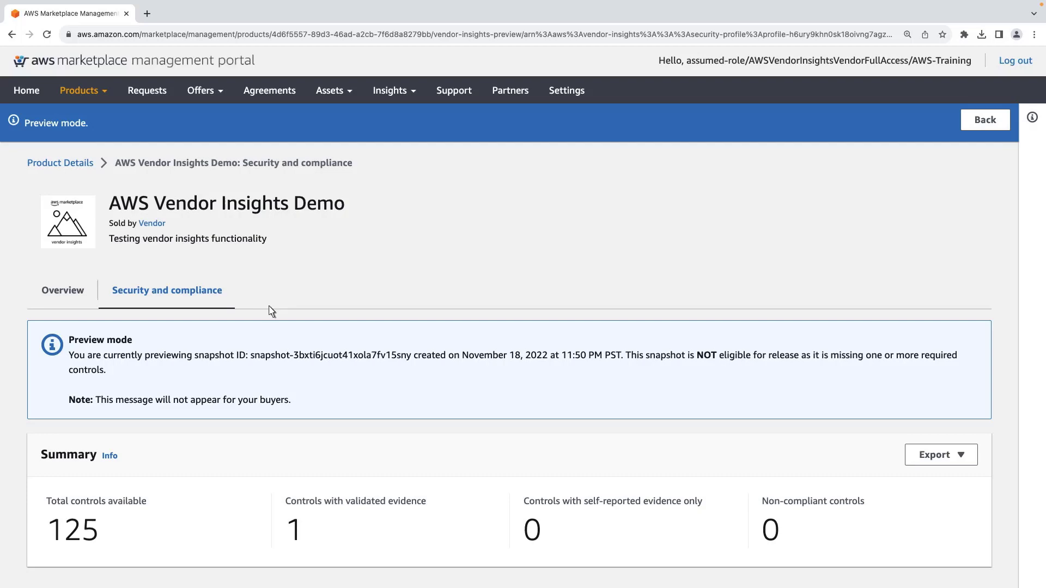
scroll(1038, 520, "down", 3)
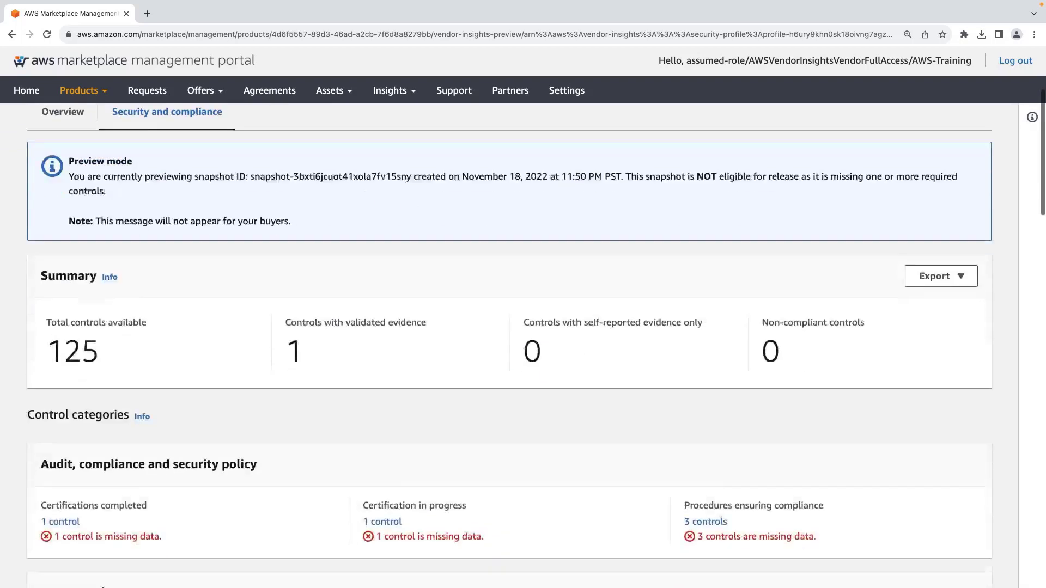
scroll(510, 345, "down", 5)
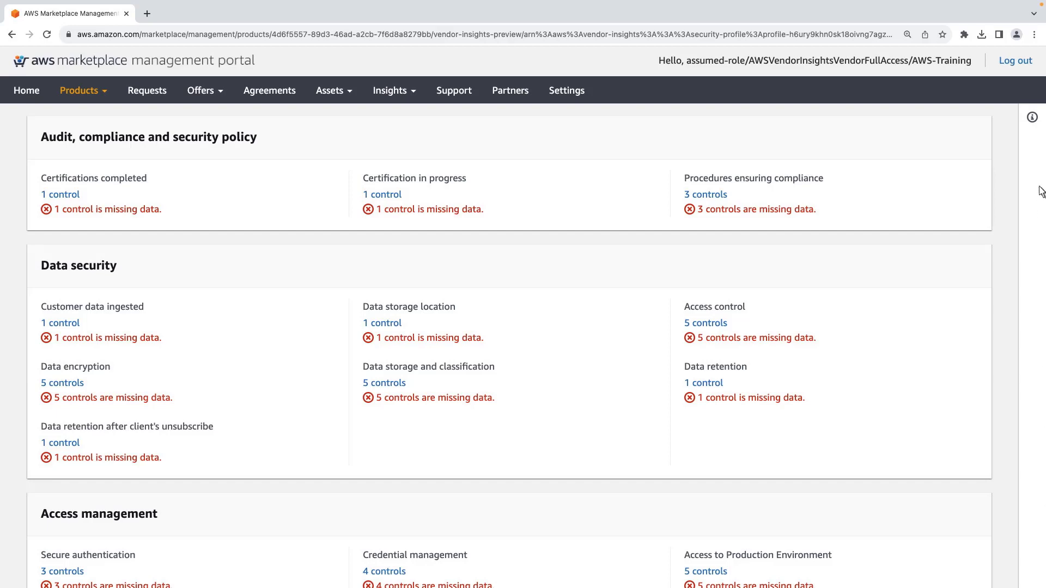
scroll(1041, 136, "up", 5)
scroll(1026, 131, "up", 5)
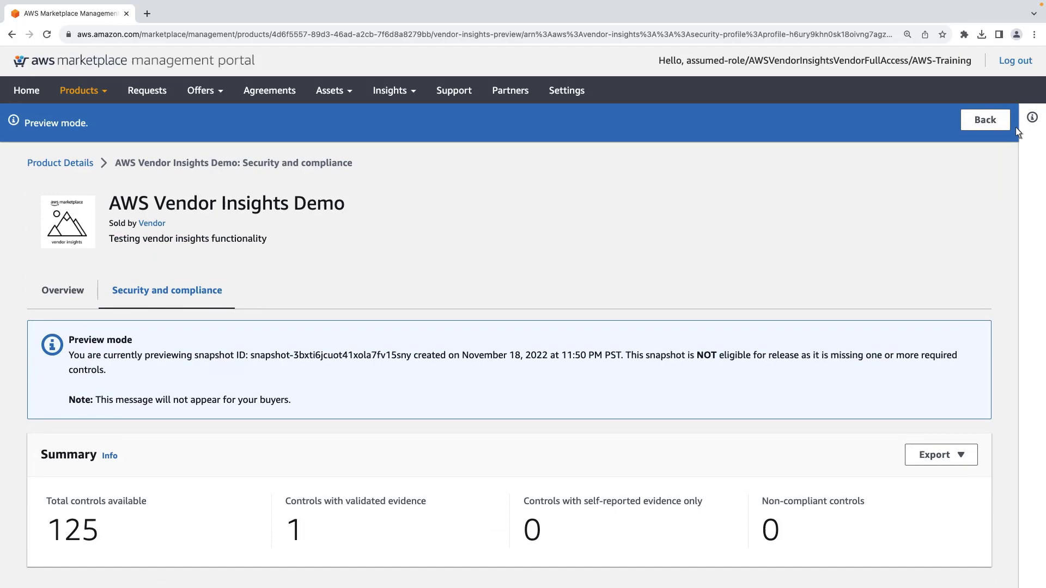
Step: Leave the old preview and preview the released snapshot-f84gognh1qu726tj54k64vns1 from August 1, 2023
left_click(993, 124)
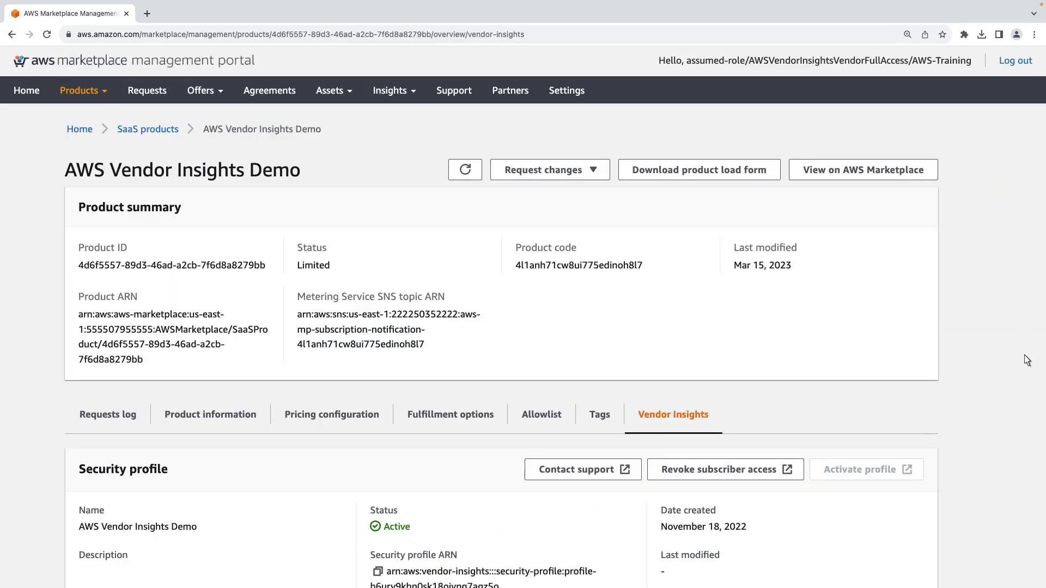
scroll(1041, 472, "down", 1)
scroll(1042, 472, "down", 10)
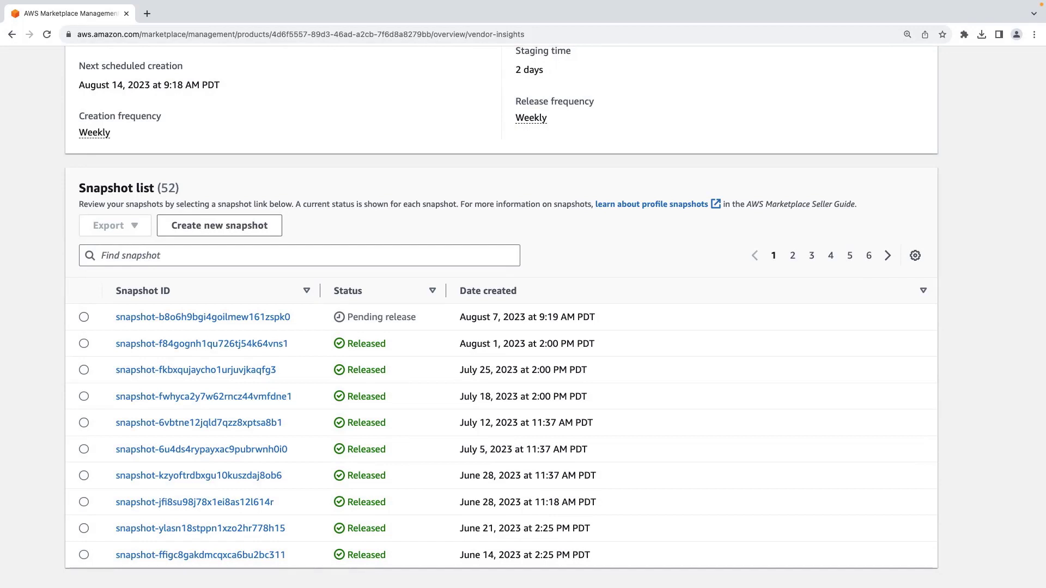
left_click(277, 346)
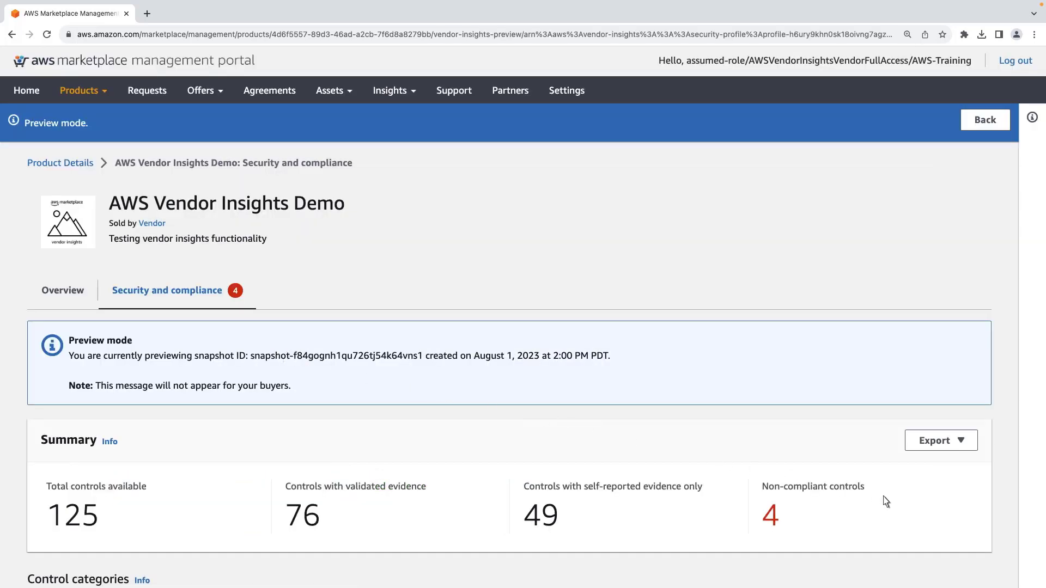
scroll(1037, 538, "down", 2)
scroll(1036, 538, "down", 5)
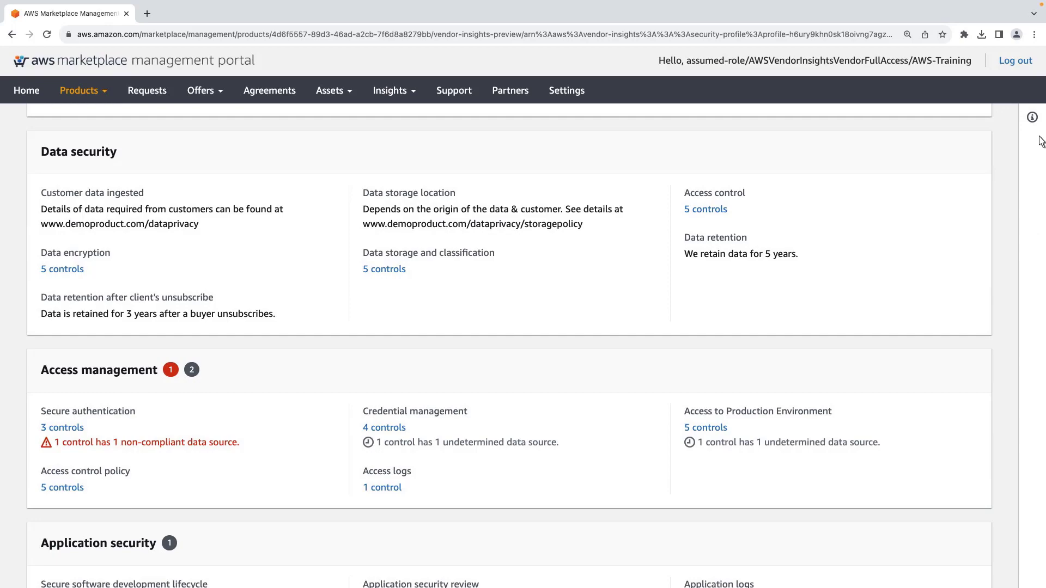
scroll(1039, 137, "up", 3)
scroll(1034, 137, "up", 3)
scroll(1028, 135, "up", 1)
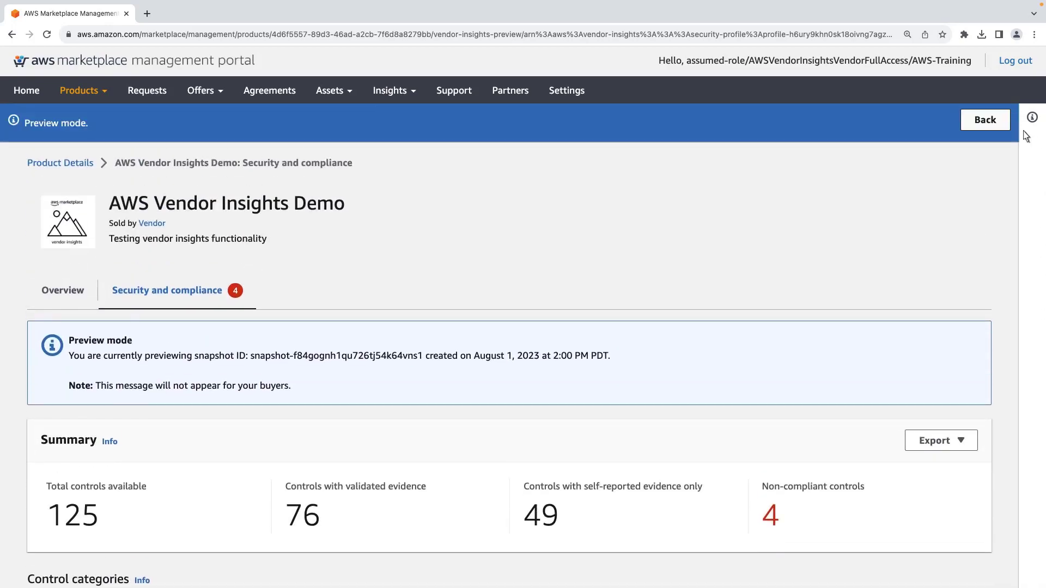
Step: Exit the August 1 snapshot preview back to the AWS Vendor Insights Demo overview
left_click(993, 126)
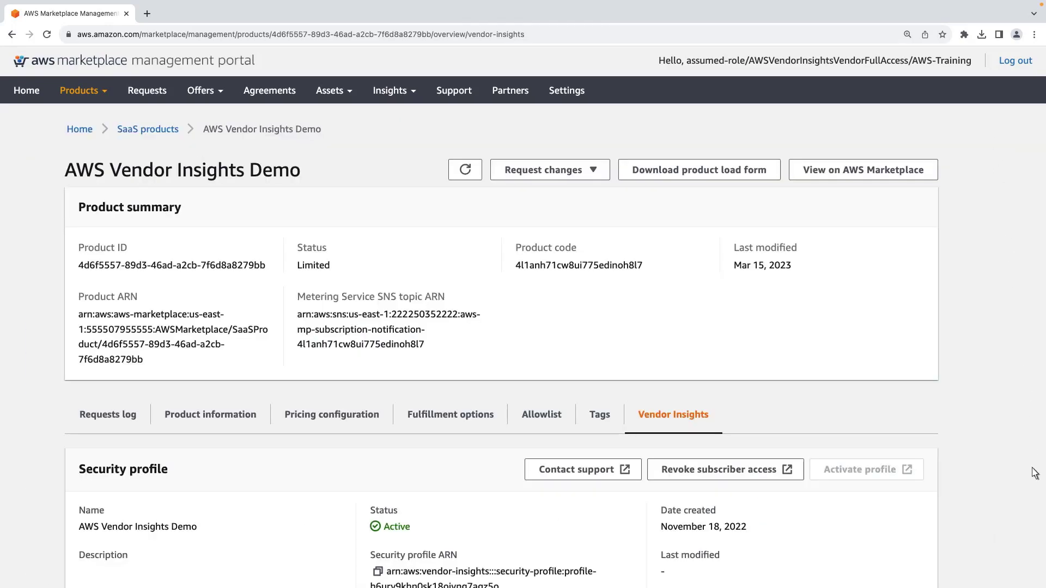
scroll(1038, 531, "down", 5)
scroll(1039, 531, "down", 4)
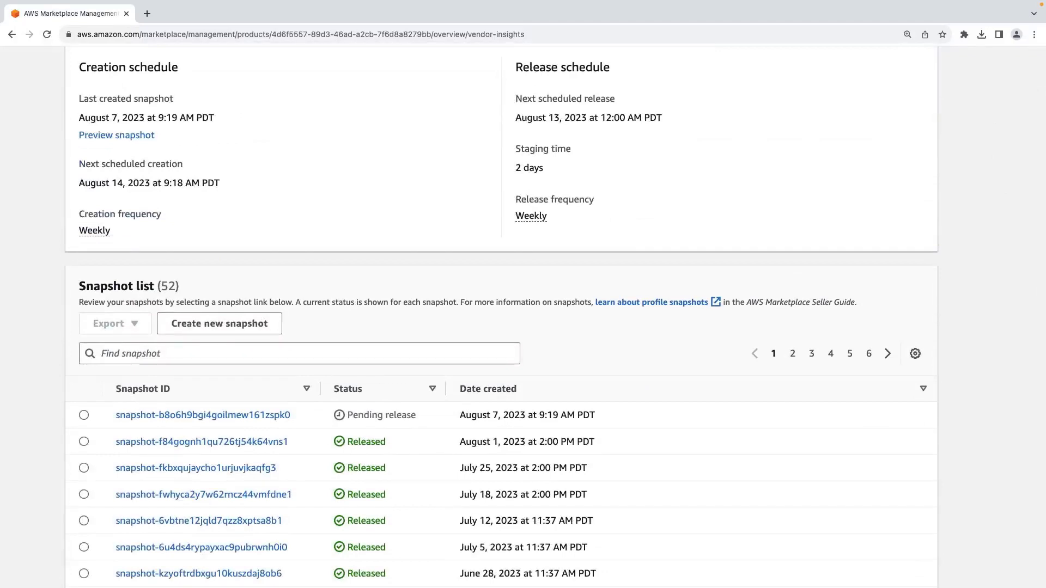